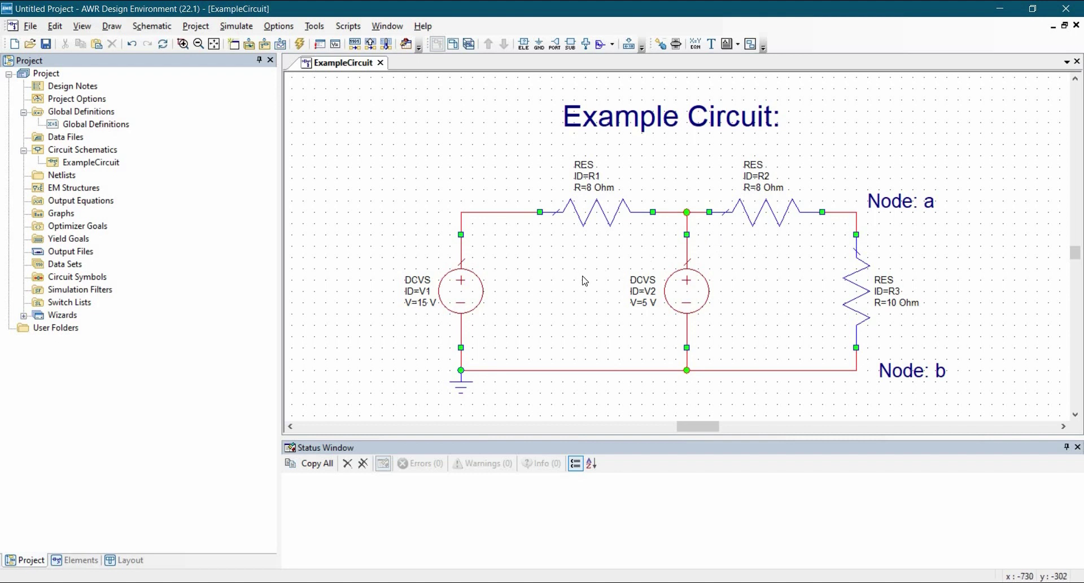
Duplicate the entire example circuit with its title and node labels and place the copy below the original
{"action": "left_click_drag", "start_coordinate": [988, 403], "coordinate": [333, 90]}
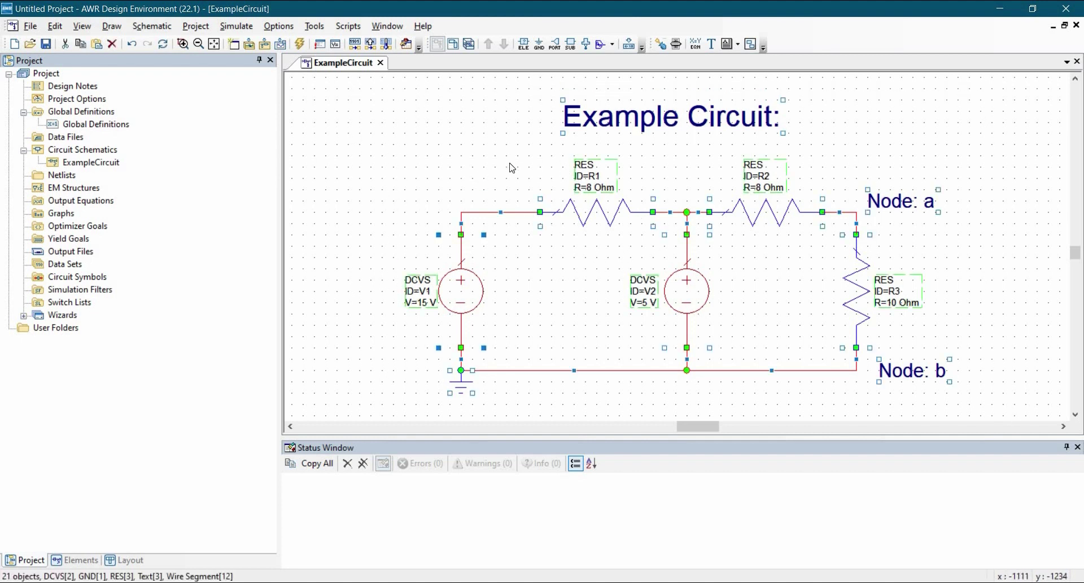
{"action": "scroll", "coordinate": [537, 252], "scroll_direction": "down", "scroll_amount": 2}
{"action": "scroll", "coordinate": [537, 250], "scroll_direction": "down", "scroll_amount": 4}
{"action": "key", "text": "ctrl+c"}
{"action": "key", "text": "ctrl+v"}
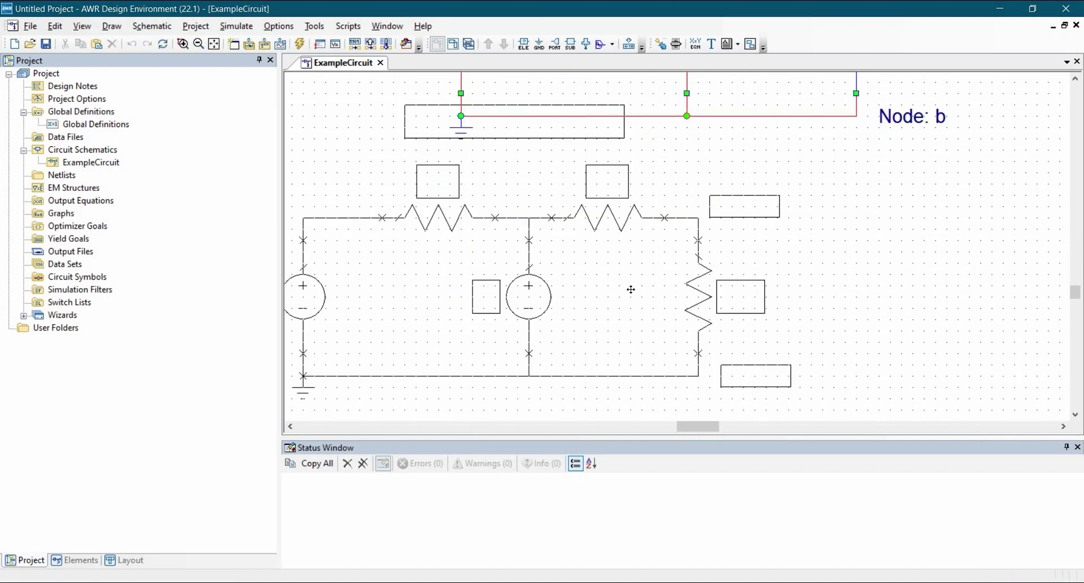
{"action": "left_click", "coordinate": [676, 211]}
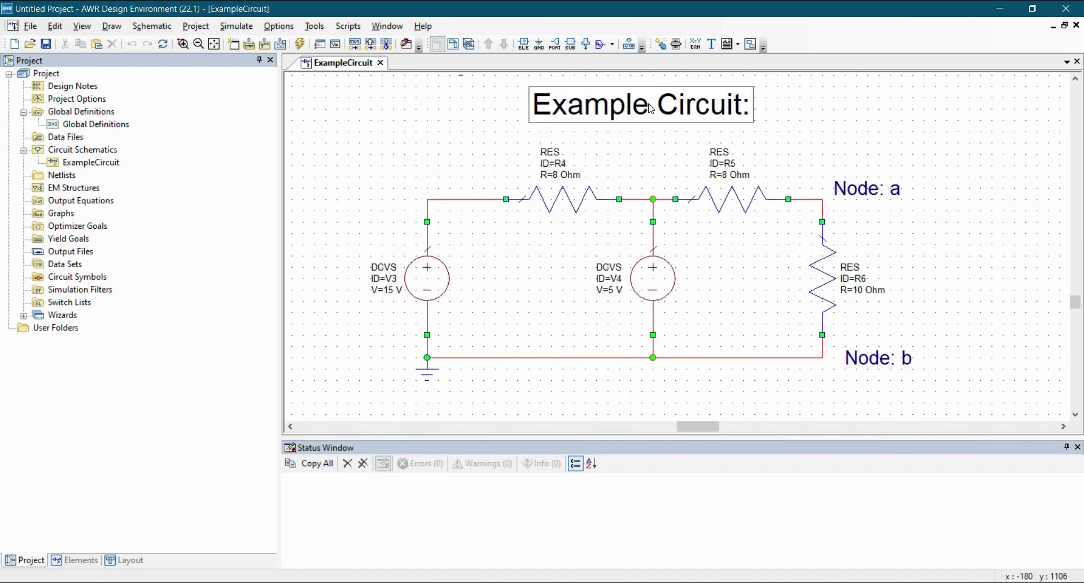
Change the title of the copied circuit to "Thevenin Eq:"
{"action": "key", "text": "Right"}
{"action": "key", "text": "Right"}
{"action": "key", "text": "Right"}
{"action": "key", "text": "Right"}
{"action": "key", "text": "Right"}
{"action": "key", "text": "Right"}
{"action": "key", "text": "Right"}
{"action": "key", "text": "Right"}
{"action": "key", "text": "Right"}
{"action": "key", "text": "BackSpace"}
{"action": "key", "text": "BackSpace"}
{"action": "key", "text": "BackSpace"}
{"action": "key", "text": "BackSpace"}
{"action": "key", "text": "BackSpace"}
{"action": "key", "text": "BackSpace"}
{"action": "key", "text": "BackSpace"}
{"action": "key", "text": "BackSpace"}
{"action": "key", "text": "BackSpace"}
{"action": "key", "text": "BackSpace"}
{"action": "key", "text": "BackSpace"}
{"action": "key", "text": "BackSpace"}
{"action": "key", "text": "BackSpace"}
{"action": "key", "text": "BackSpace"}
{"action": "key", "text": "BackSpace"}
{"action": "key", "text": "BackSpace"}
{"action": "type", "text": "Thevenin Eq:"}
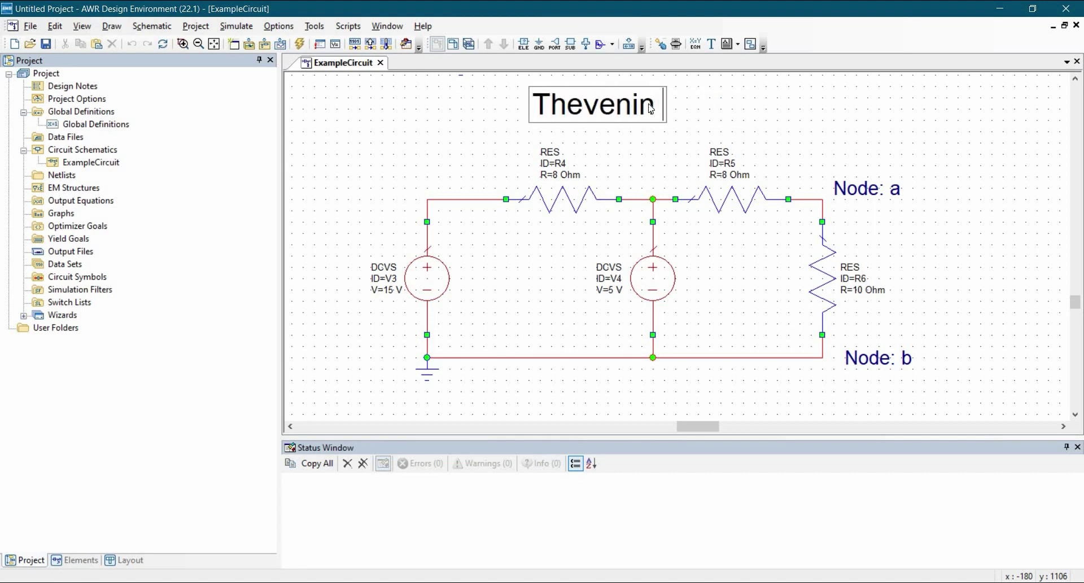
{"action": "left_click", "coordinate": [858, 142]}
Disable the 10 Ohm load resistor between nodes a and b in the Thevenin circuit
{"action": "left_click", "coordinate": [850, 272]}
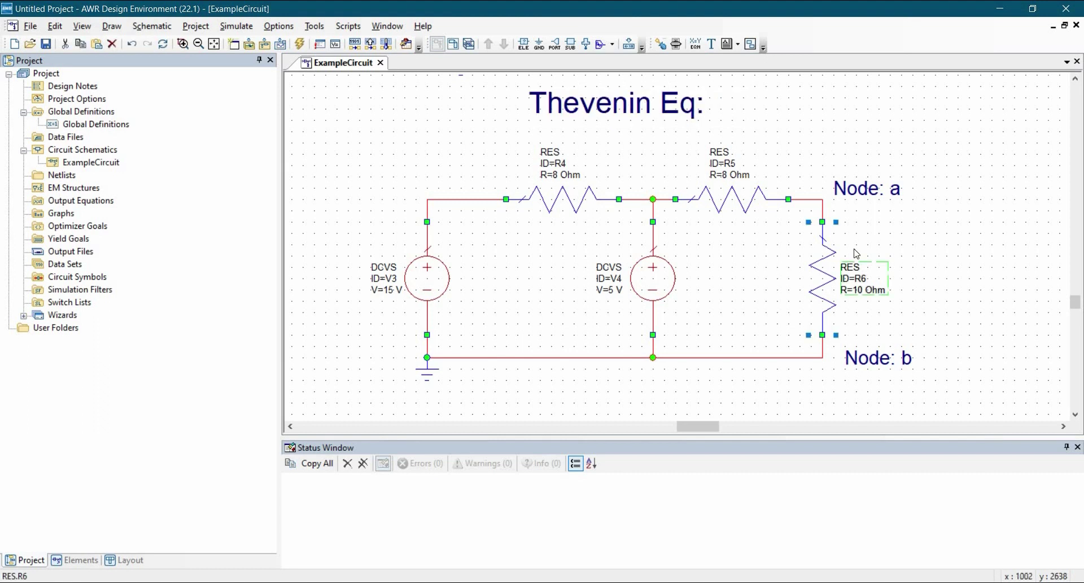
{"action": "right_click", "coordinate": [817, 282]}
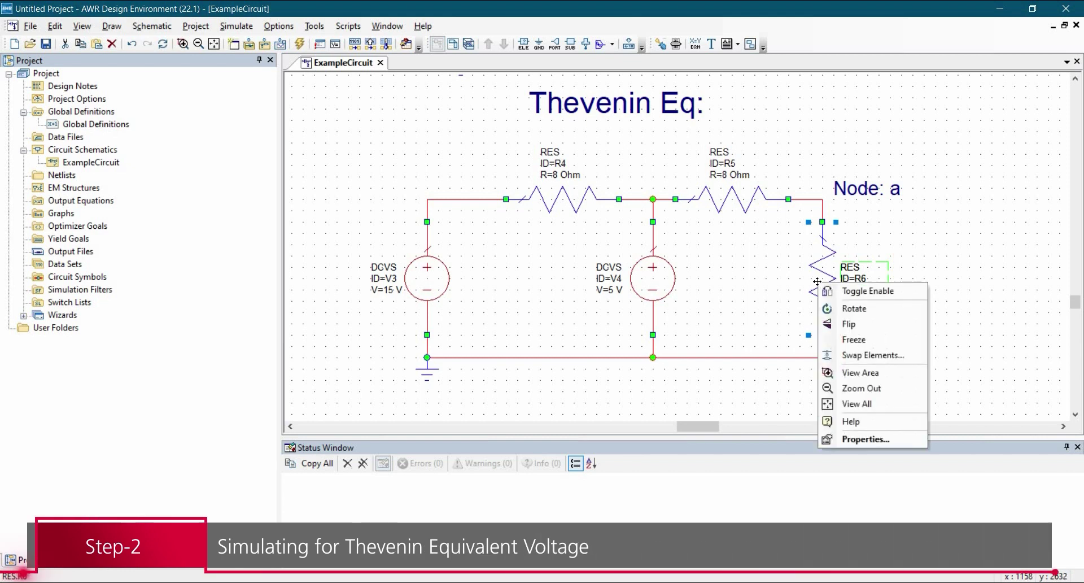
{"action": "left_click", "coordinate": [888, 292]}
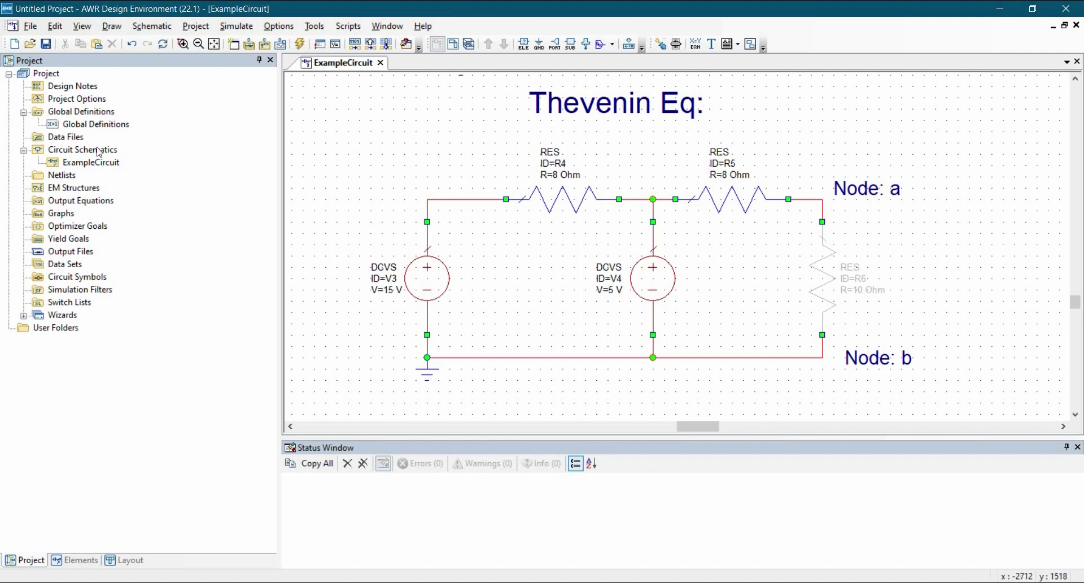
Add DC input current (DCIA) and DC node voltage (DCVA_N) annotations to the ExampleCircuit schematic
{"action": "left_click", "coordinate": [85, 163]}
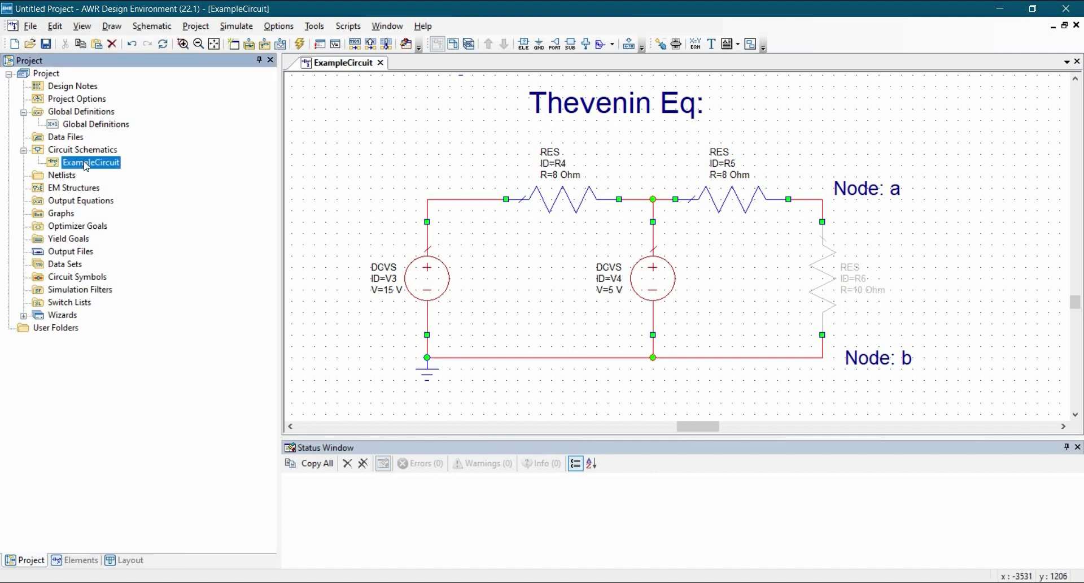
{"action": "right_click", "coordinate": [158, 367]}
{"action": "left_click", "coordinate": [170, 416]}
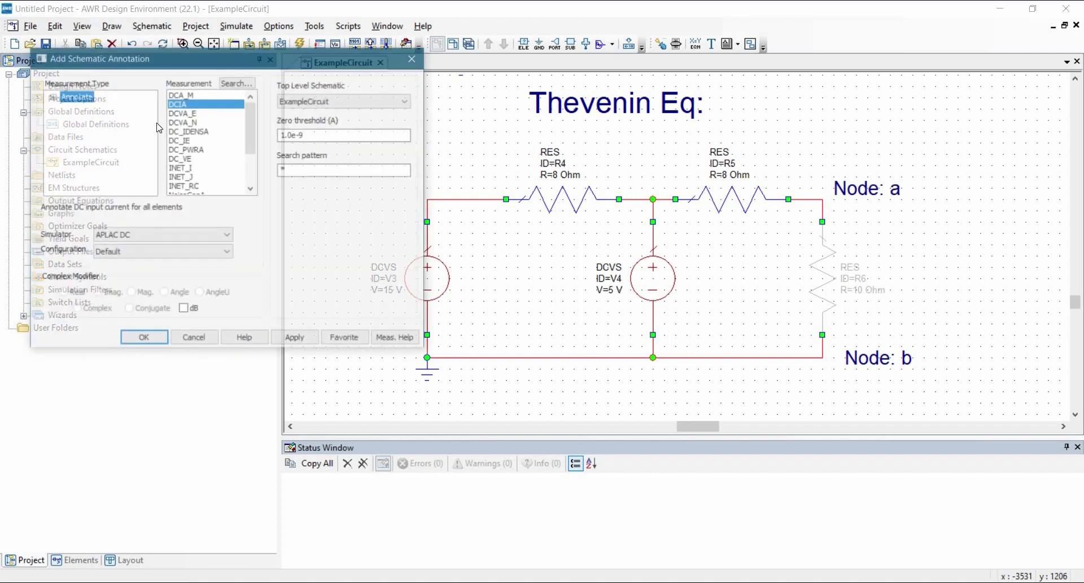
{"action": "left_click", "coordinate": [304, 341]}
{"action": "left_click", "coordinate": [193, 116]}
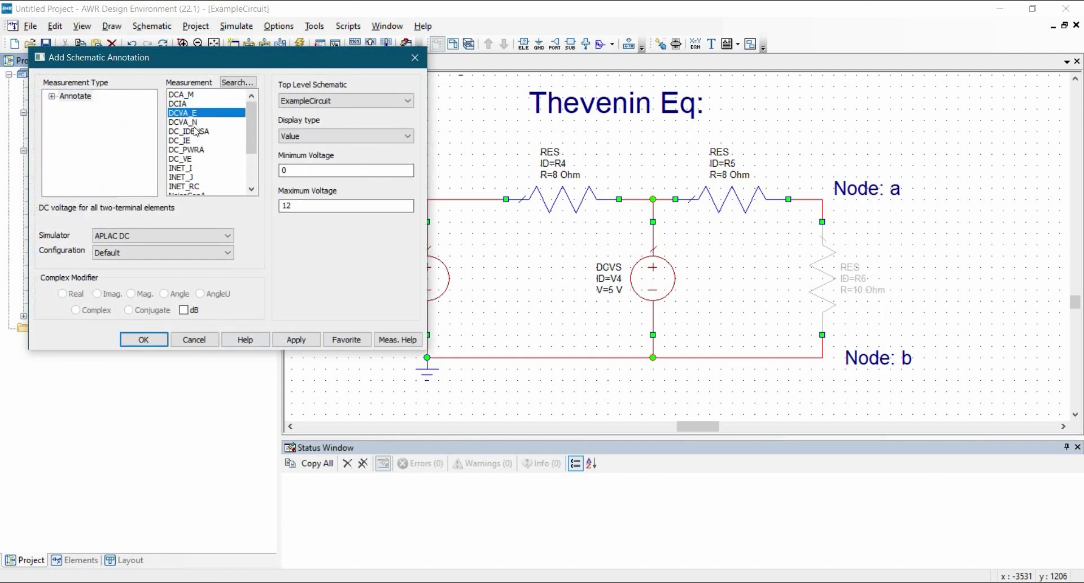
{"action": "left_click", "coordinate": [193, 128]}
{"action": "left_click", "coordinate": [193, 123]}
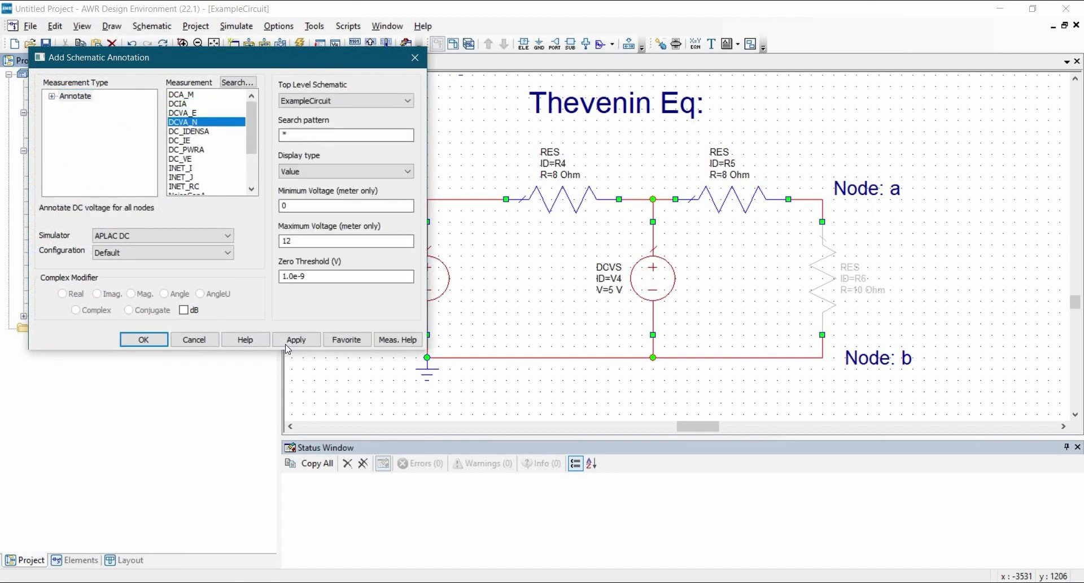
{"action": "left_click", "coordinate": [144, 340]}
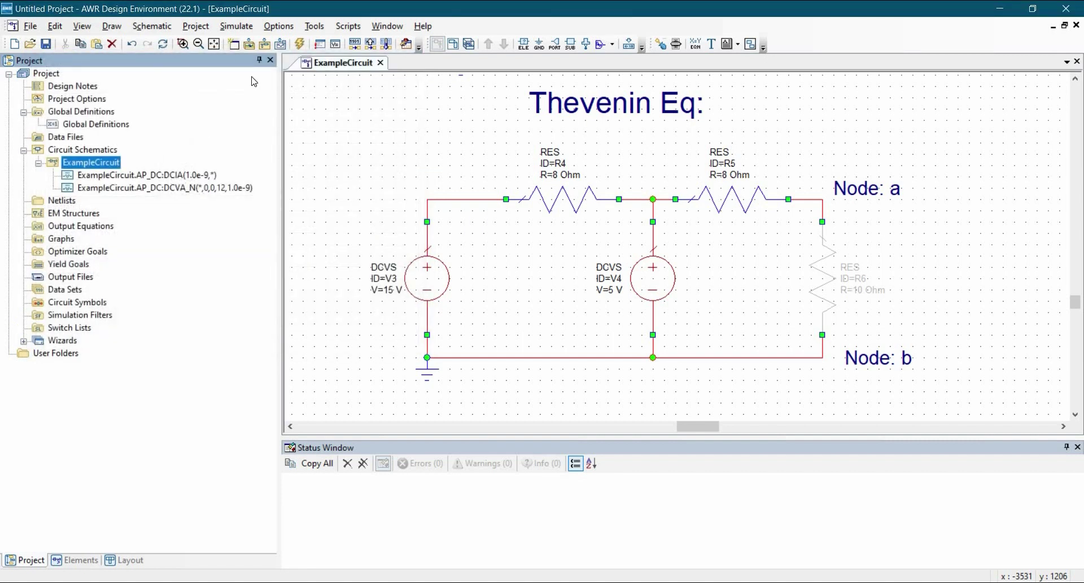
Run the simulation and minimize its progress window to view the annotated Thevenin circuit
{"action": "left_click", "coordinate": [300, 44]}
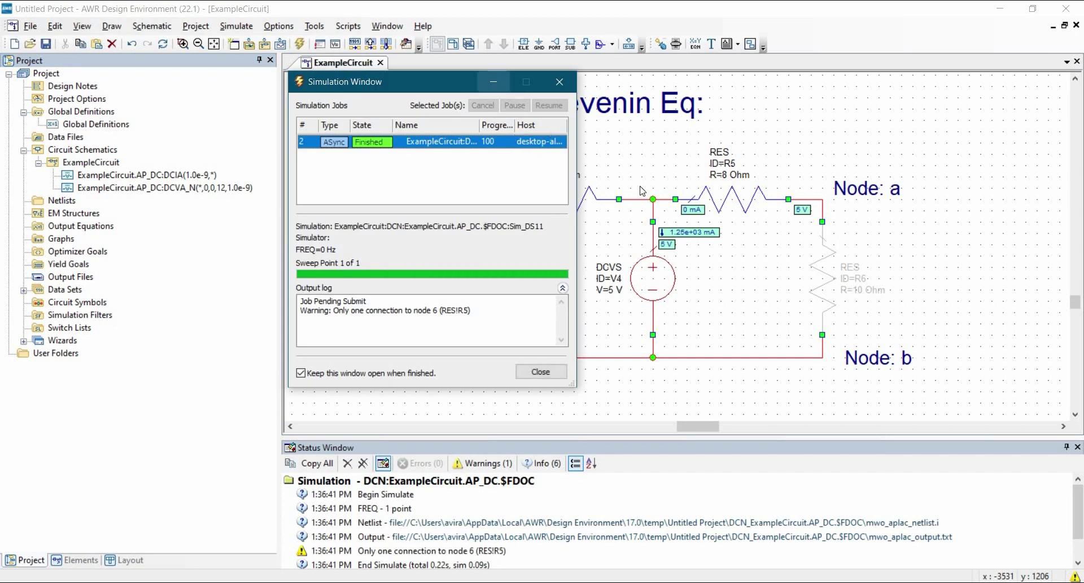
{"action": "left_click", "coordinate": [492, 81]}
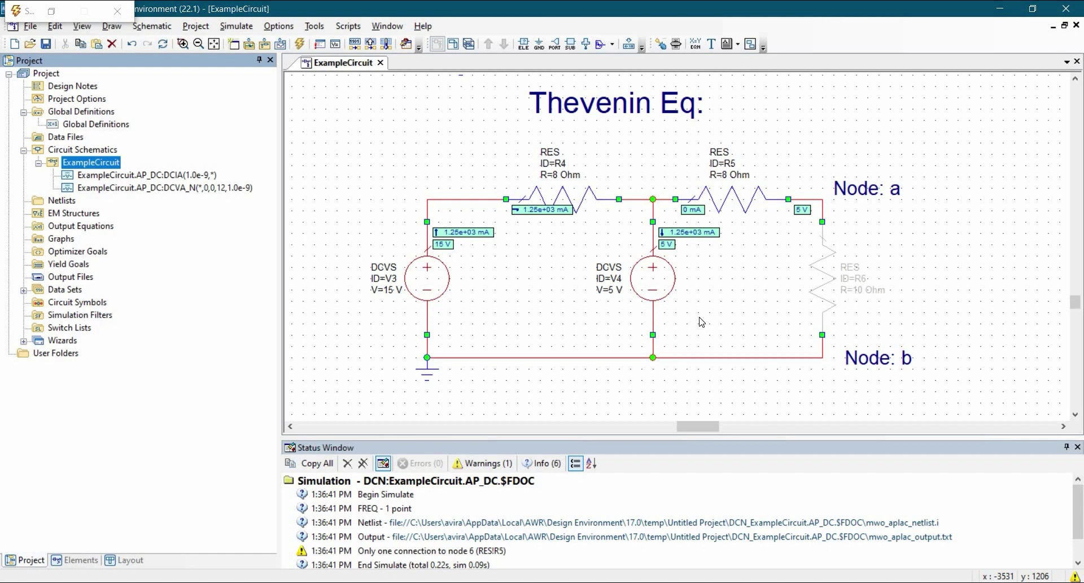
{"action": "left_click", "coordinate": [717, 384]}
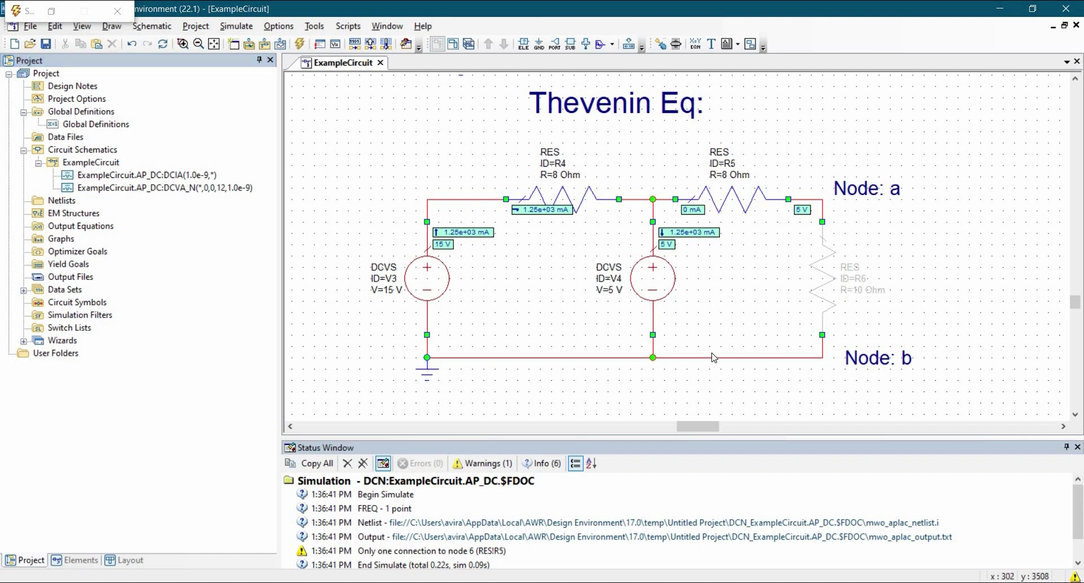
Duplicate the complete Thevenin circuit with its title and node labels and place the copy below it
{"action": "scroll", "coordinate": [713, 353], "scroll_direction": "up", "scroll_amount": 3}
{"action": "scroll", "coordinate": [715, 306], "scroll_direction": "down", "scroll_amount": 6}
{"action": "scroll", "coordinate": [881, 362], "scroll_direction": "up", "scroll_amount": 1}
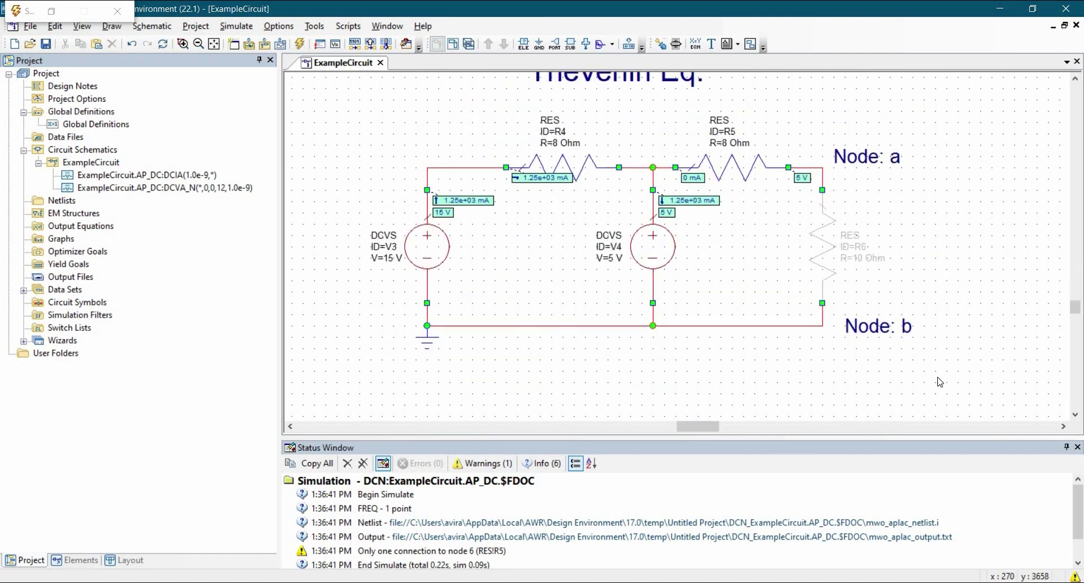
{"action": "left_click_drag", "start_coordinate": [406, 90], "coordinate": [341, 86]}
{"action": "left_click_drag", "start_coordinate": [463, 158], "coordinate": [486, 154]}
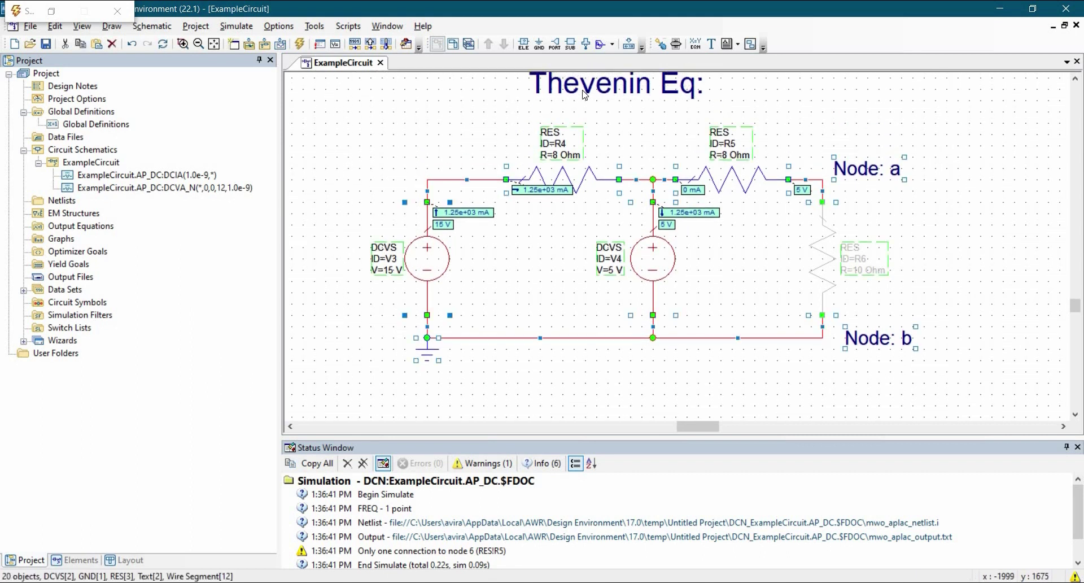
{"action": "scroll", "coordinate": [542, 228], "scroll_direction": "down", "scroll_amount": 4}
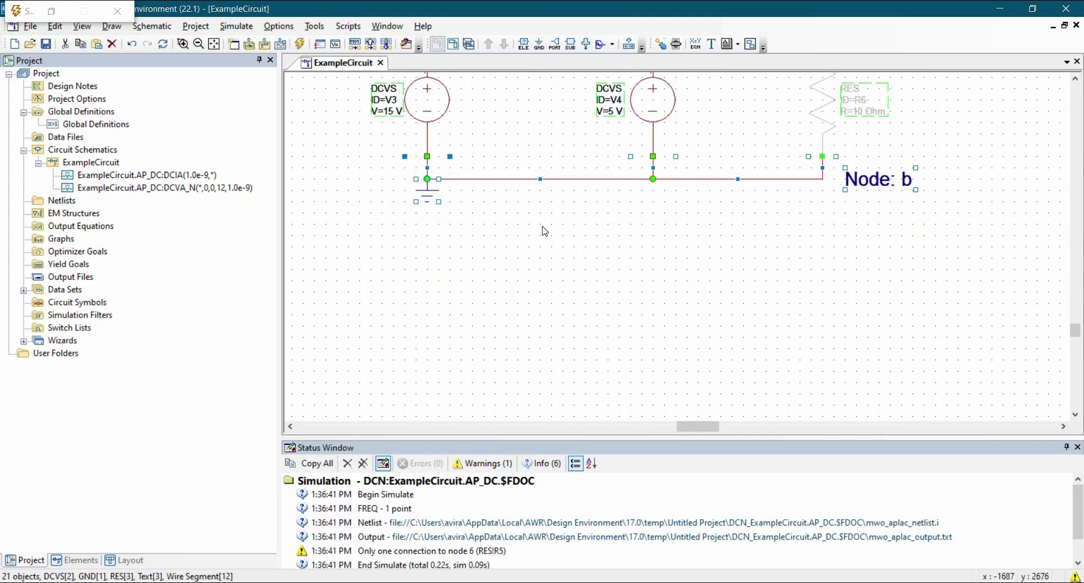
{"action": "key", "text": "ctrl+c"}
{"action": "key", "text": "ctrl+v"}
{"action": "scroll", "coordinate": [633, 282], "scroll_direction": "down", "scroll_amount": 2}
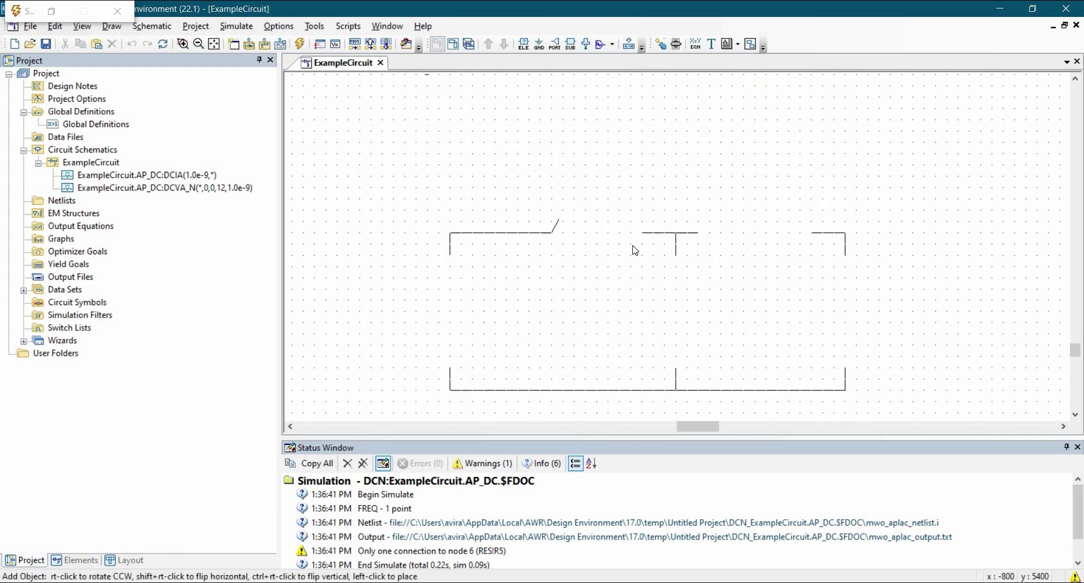
{"action": "left_click", "coordinate": [642, 224]}
Change the title of the newest circuit copy to "Norton Eq:"
{"action": "double_click", "coordinate": [600, 117]}
{"action": "key", "text": "BackSpace"}
{"action": "key", "text": "BackSpace"}
{"action": "key", "text": "BackSpace"}
{"action": "key", "text": "BackSpace"}
{"action": "key", "text": "BackSpace"}
{"action": "key", "text": "BackSpace"}
{"action": "key", "text": "BackSpace"}
{"action": "key", "text": "BackSpace"}
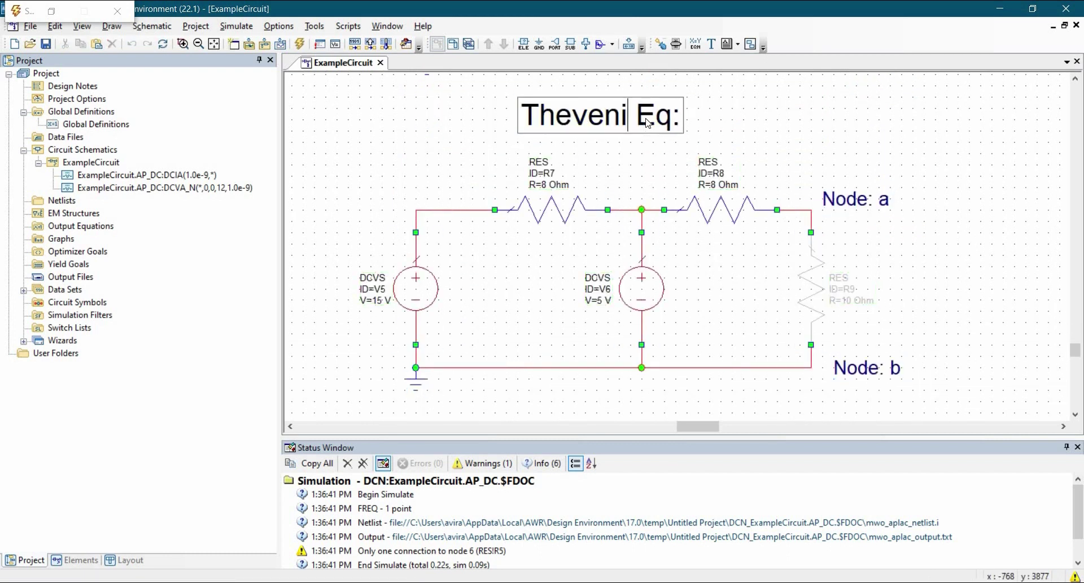
{"action": "type", "text": "Norton"}
{"action": "left_click", "coordinate": [735, 133]}
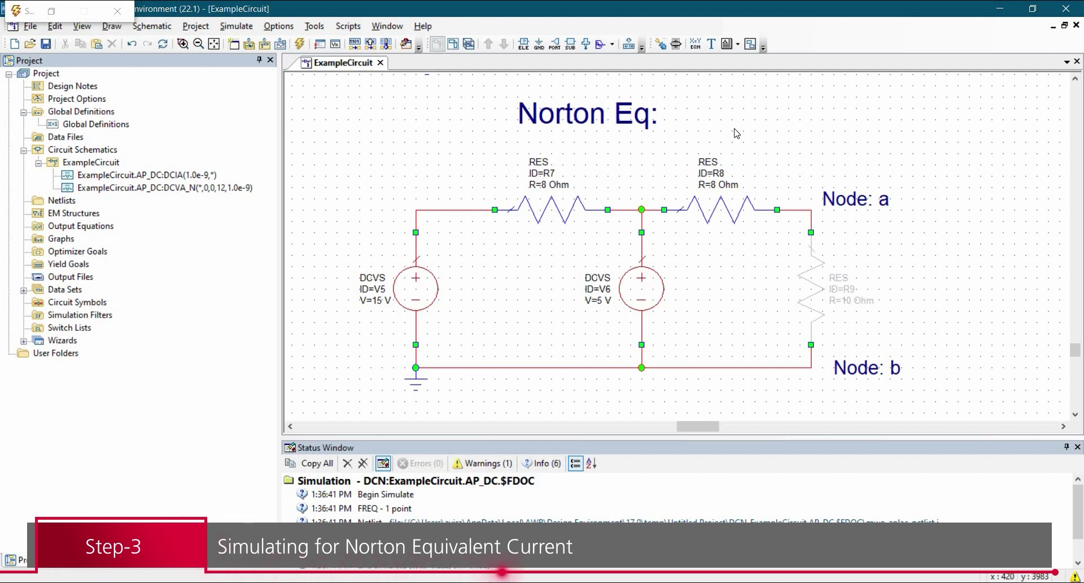
Replace the disabled 10 Ohm load resistor in the Norton circuit with a wire shorting node a to node b
{"action": "left_click", "coordinate": [810, 282]}
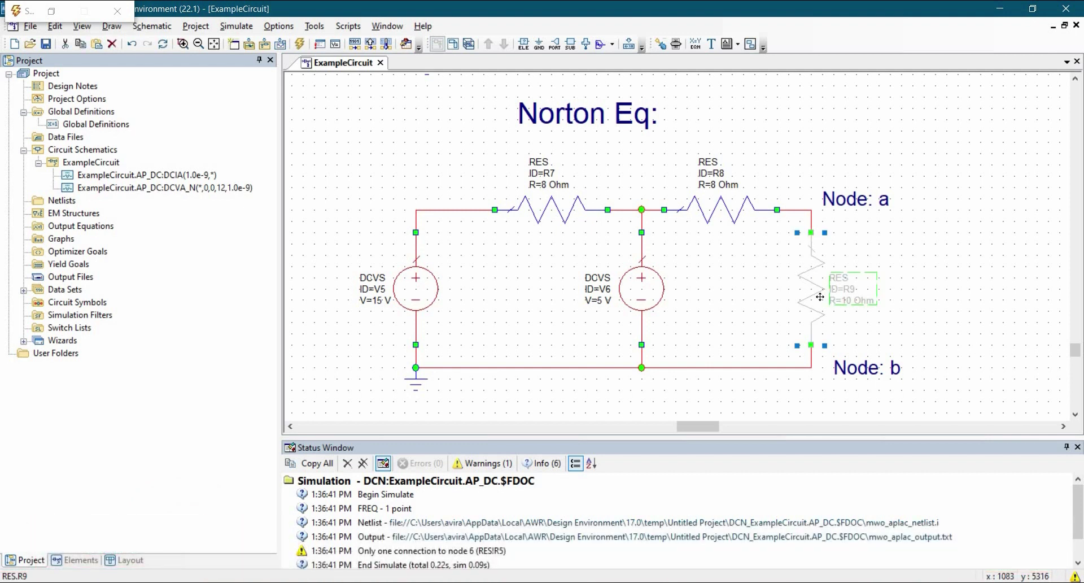
{"action": "key", "text": "Delete"}
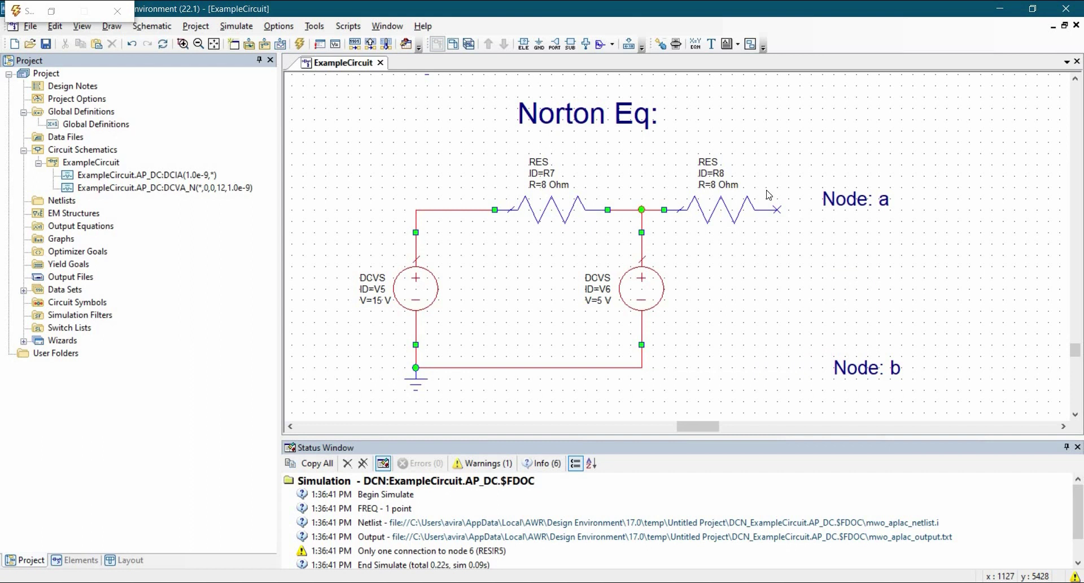
{"action": "left_click", "coordinate": [642, 368]}
{"action": "left_click", "coordinate": [820, 328]}
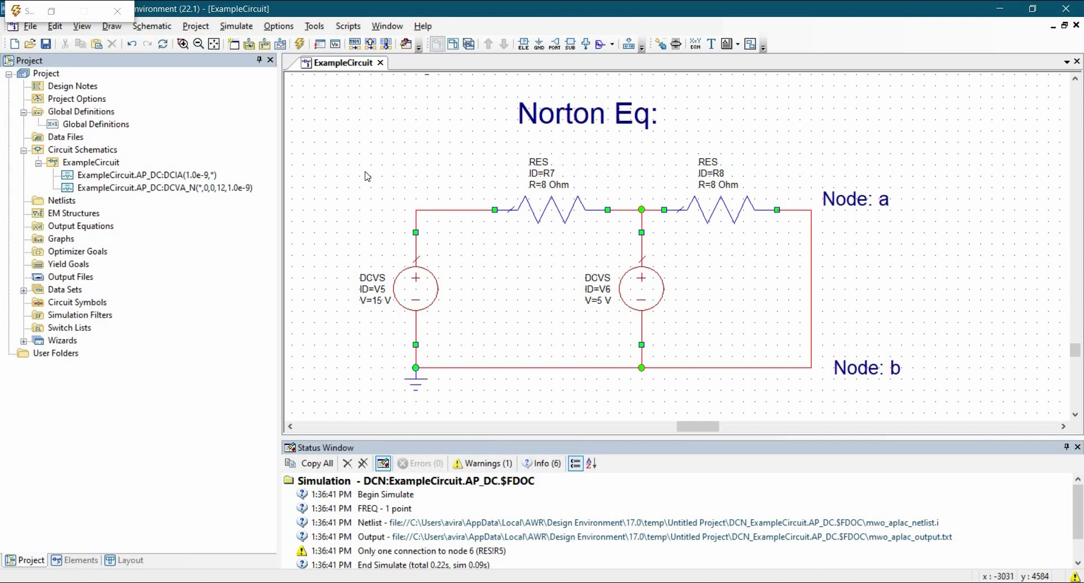
Simulate the schematic again and examine the annotated short-circuit current and both voltage sources in the Norton circuit
{"action": "left_click", "coordinate": [300, 44]}
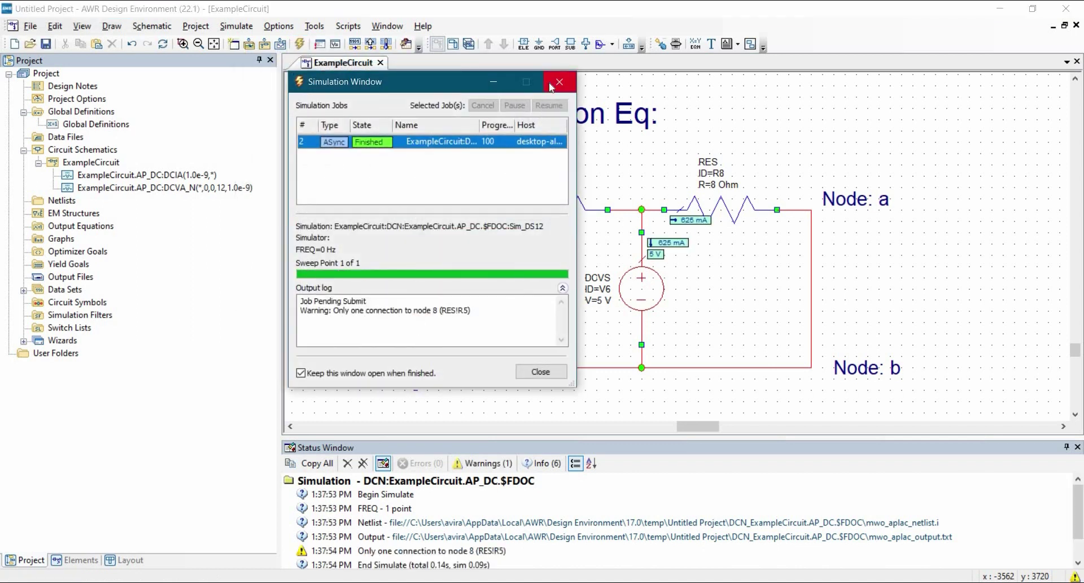
{"action": "left_click", "coordinate": [693, 279]}
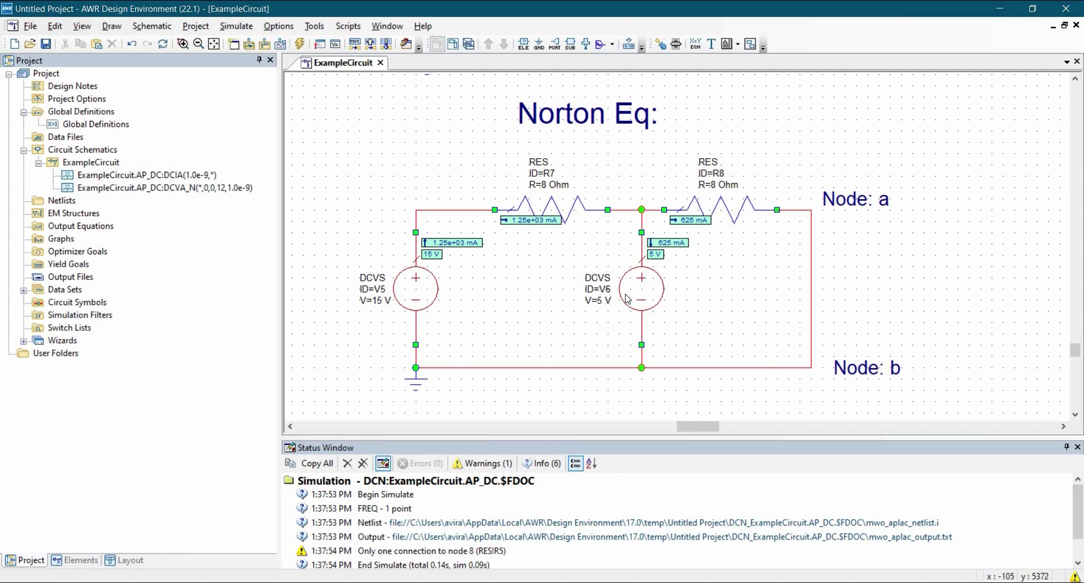
{"action": "left_click", "coordinate": [421, 297]}
{"action": "left_click", "coordinate": [624, 308]}
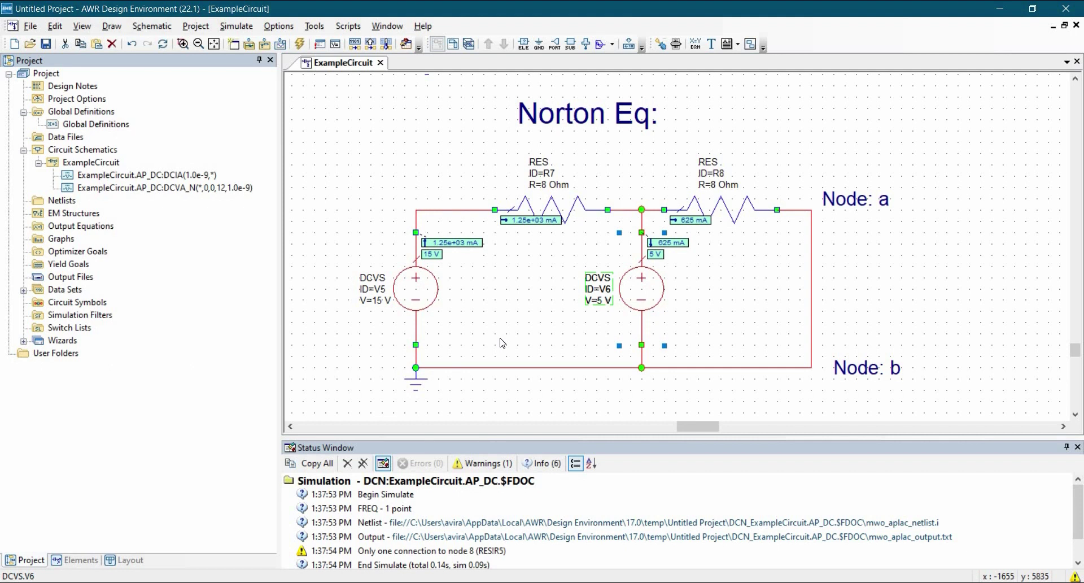
{"action": "left_click", "coordinate": [832, 416]}
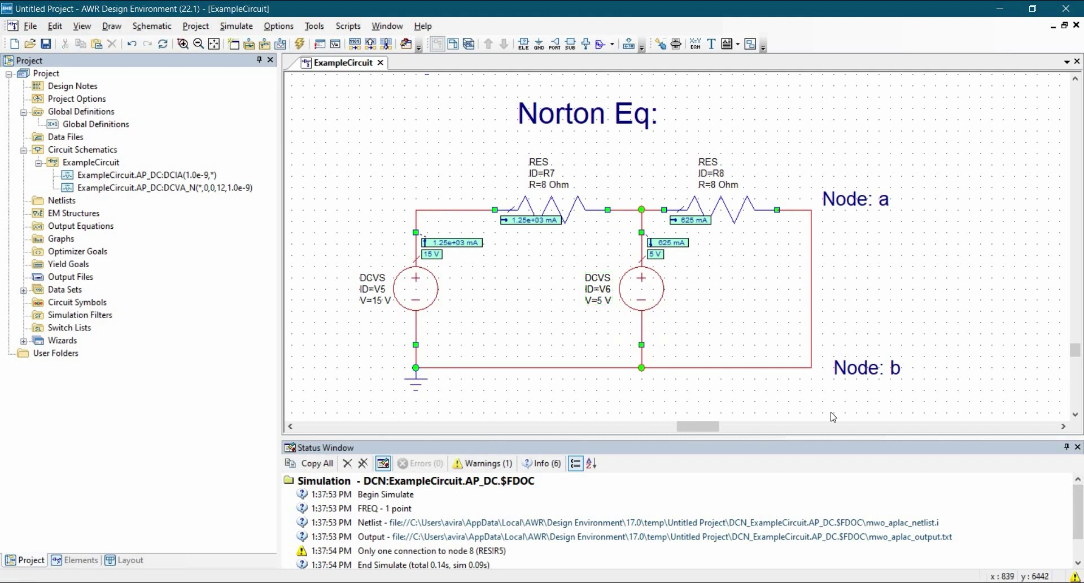
Place another copy of the circuit with the disabled load resistor, without title or node labels, below the Norton circuit
{"action": "scroll", "coordinate": [847, 395], "scroll_direction": "down", "scroll_amount": 1}
{"action": "scroll", "coordinate": [844, 367], "scroll_direction": "up", "scroll_amount": 5}
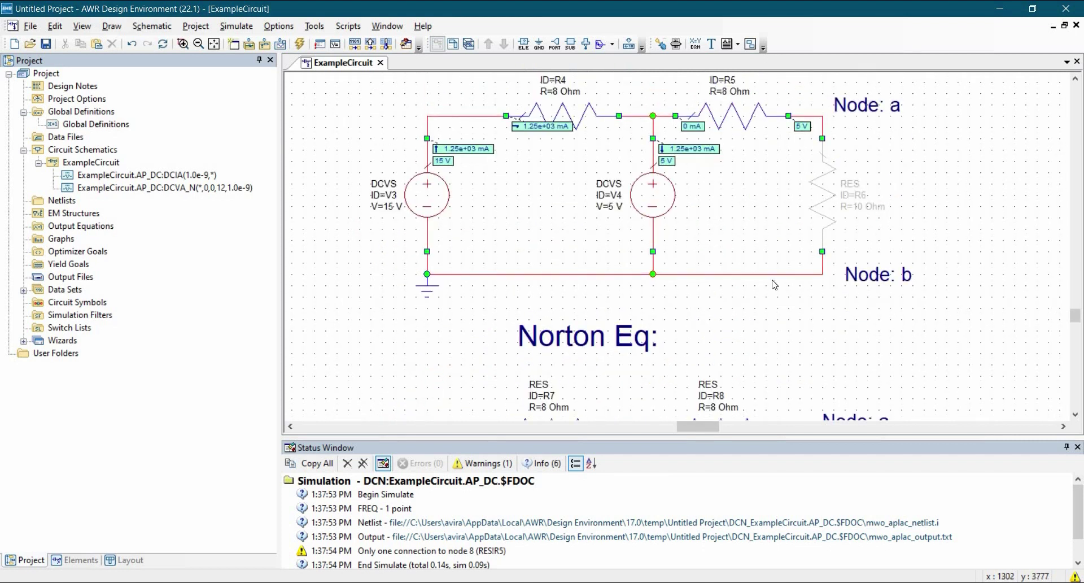
{"action": "key", "text": "ctrl+v"}
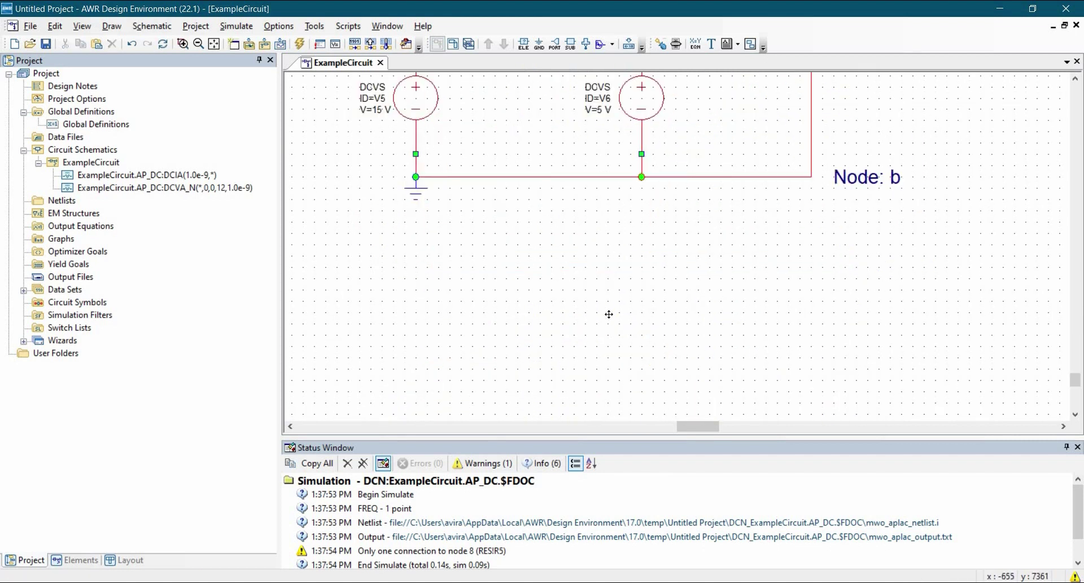
{"action": "scroll", "coordinate": [627, 308], "scroll_direction": "down", "scroll_amount": 4}
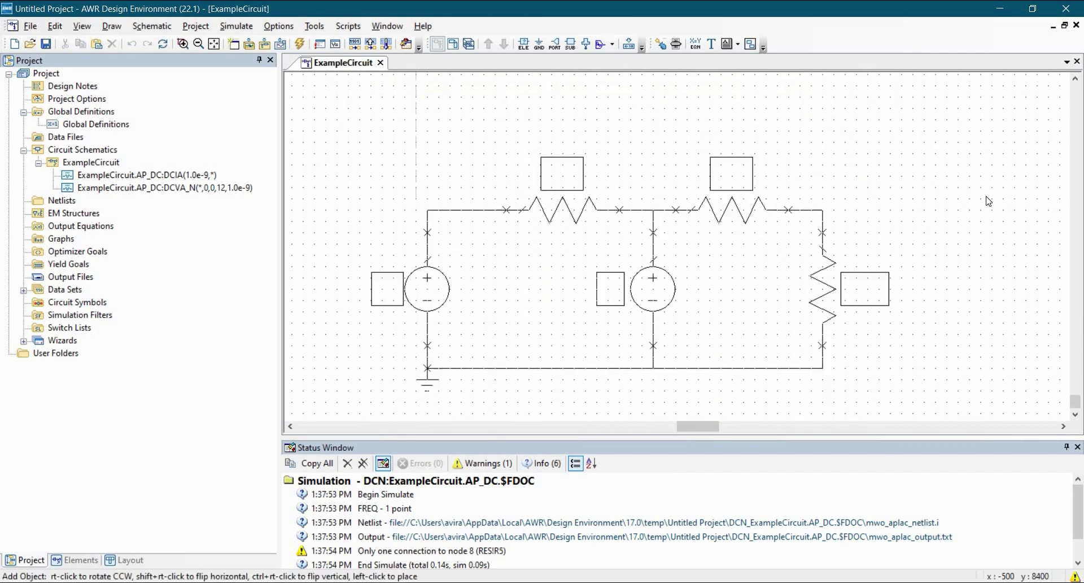
{"action": "left_click", "coordinate": [643, 248]}
Re-enable the 10 Ohm load resistor in the newest circuit copy and delete it
{"action": "right_click", "coordinate": [821, 292]}
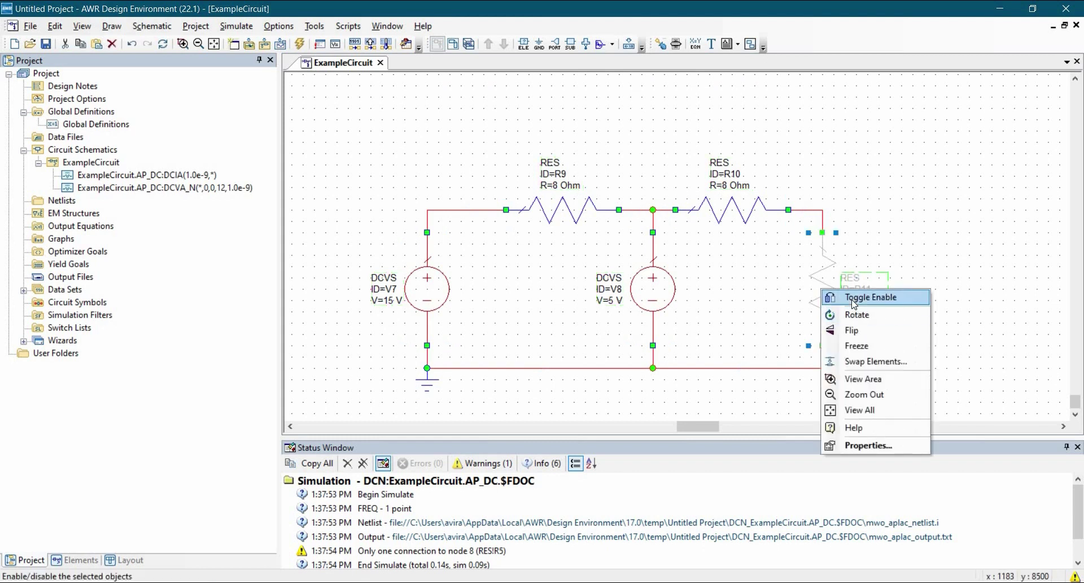
{"action": "key", "text": "Return"}
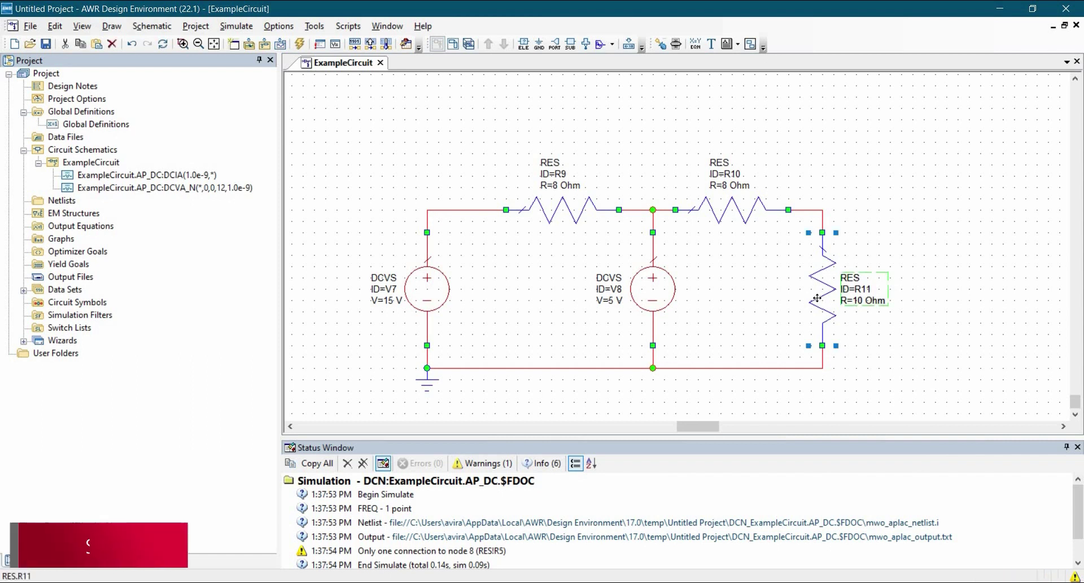
{"action": "key", "text": "Delete"}
{"action": "left_click", "coordinate": [803, 320]}
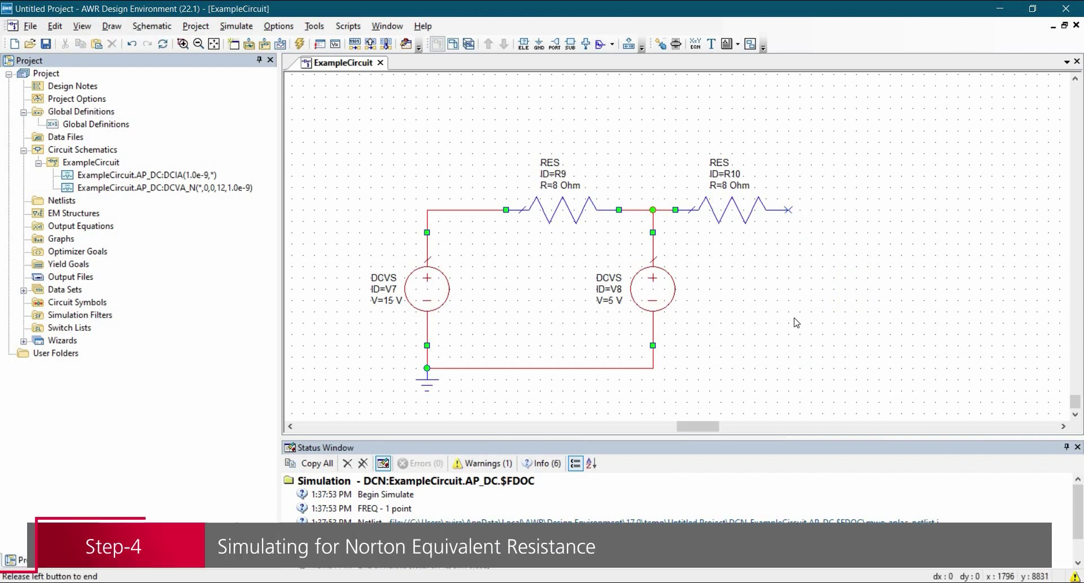
Copy the 5 V DC voltage source into the open load position beyond the second 8 Ohm resistor and set the copy to 1 V
{"action": "left_click", "coordinate": [661, 295]}
{"action": "key", "text": "ctrl+c"}
{"action": "key", "text": "ctrl+v"}
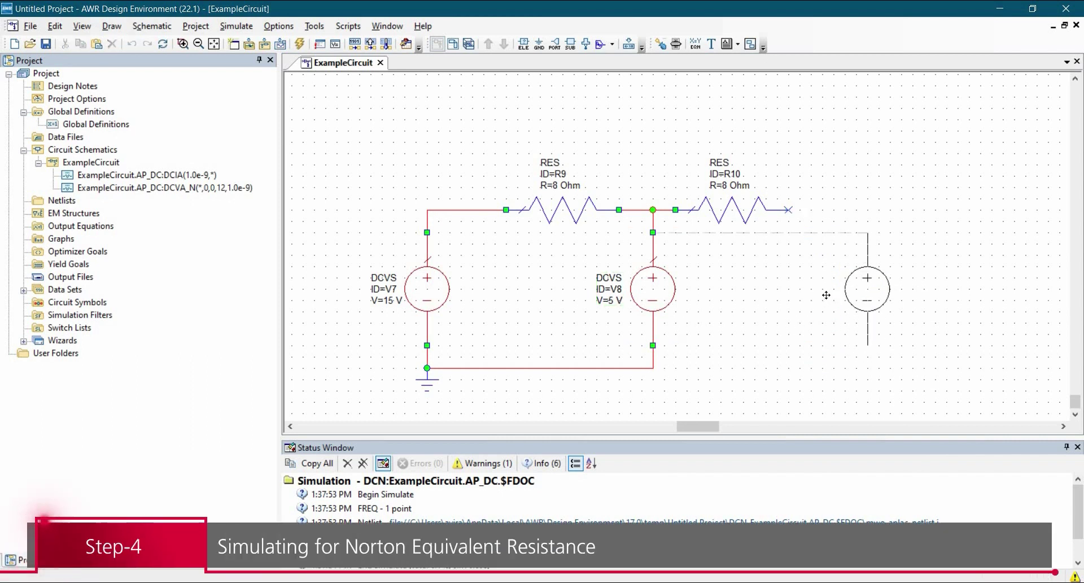
{"action": "left_click", "coordinate": [833, 288]}
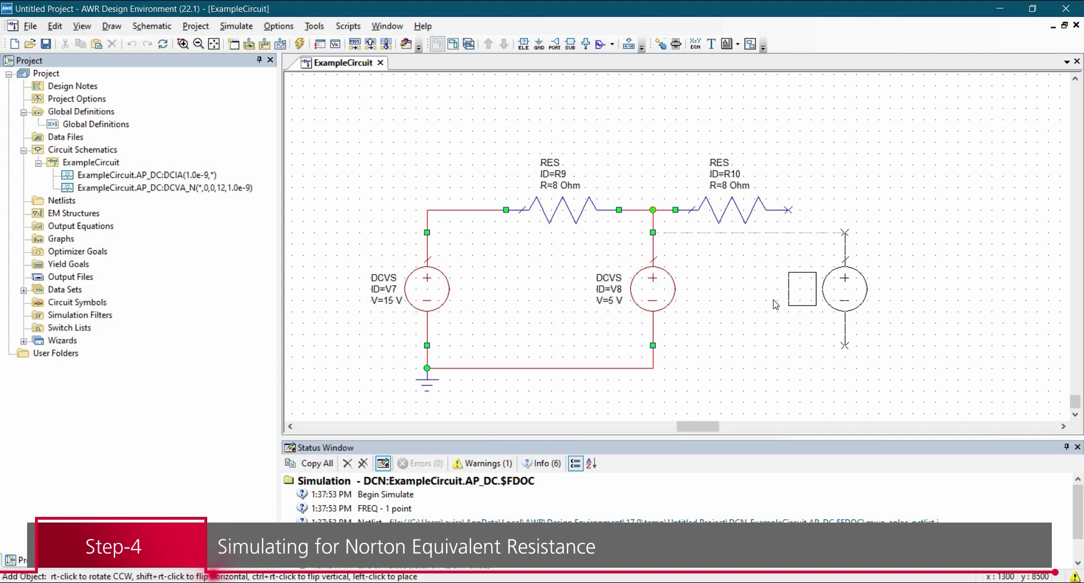
{"action": "double_click", "coordinate": [806, 300]}
{"action": "type", "text": "1"}
{"action": "key", "text": "Return"}
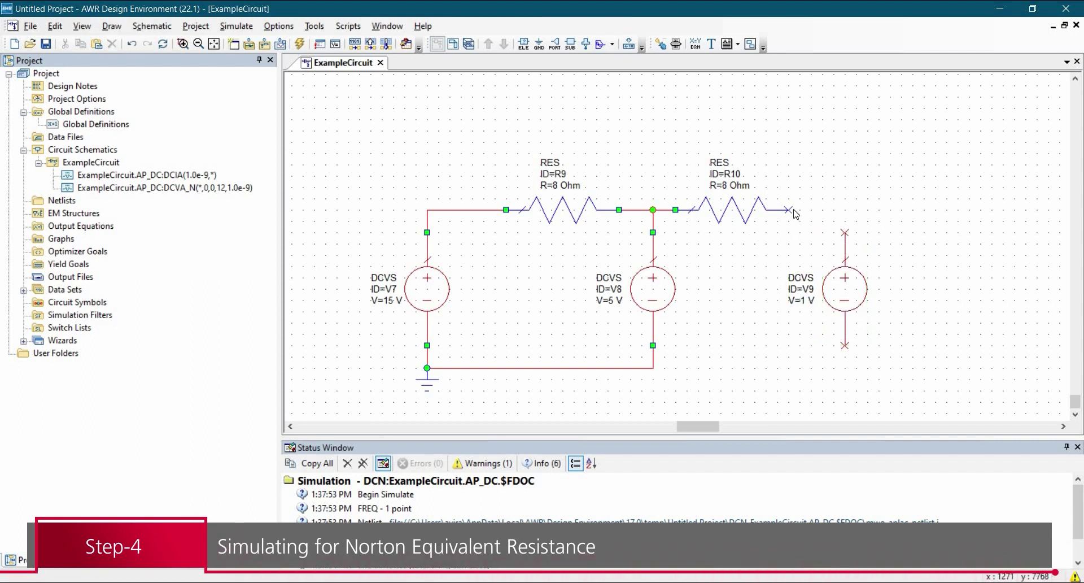
Wire the 1 V source between the free end of the second 8 Ohm resistor and the circuit's ground line
{"action": "left_click", "coordinate": [789, 210]}
{"action": "left_click", "coordinate": [845, 232]}
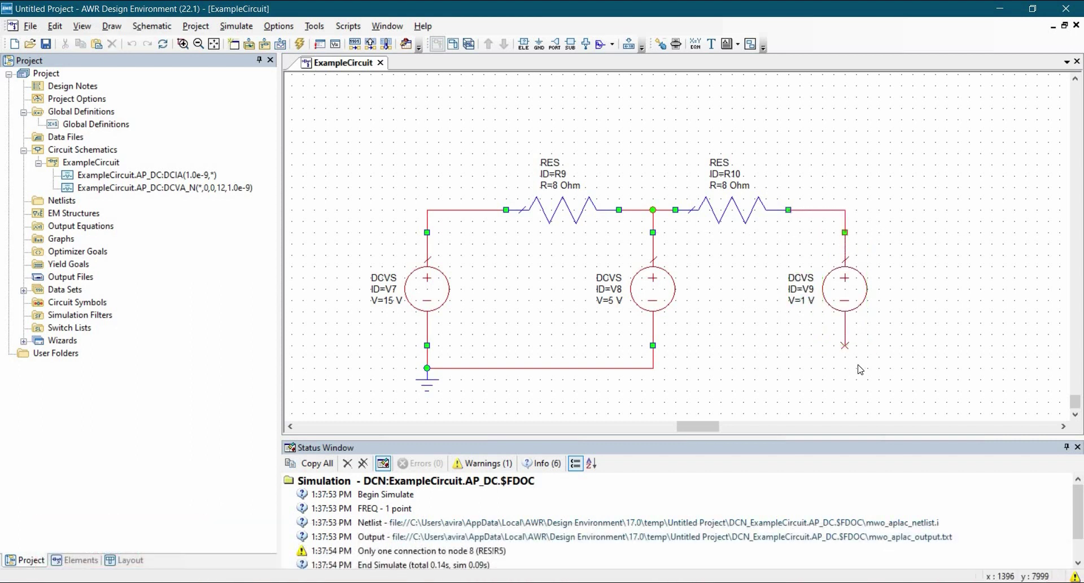
{"action": "left_click", "coordinate": [845, 346]}
{"action": "left_click", "coordinate": [653, 368]}
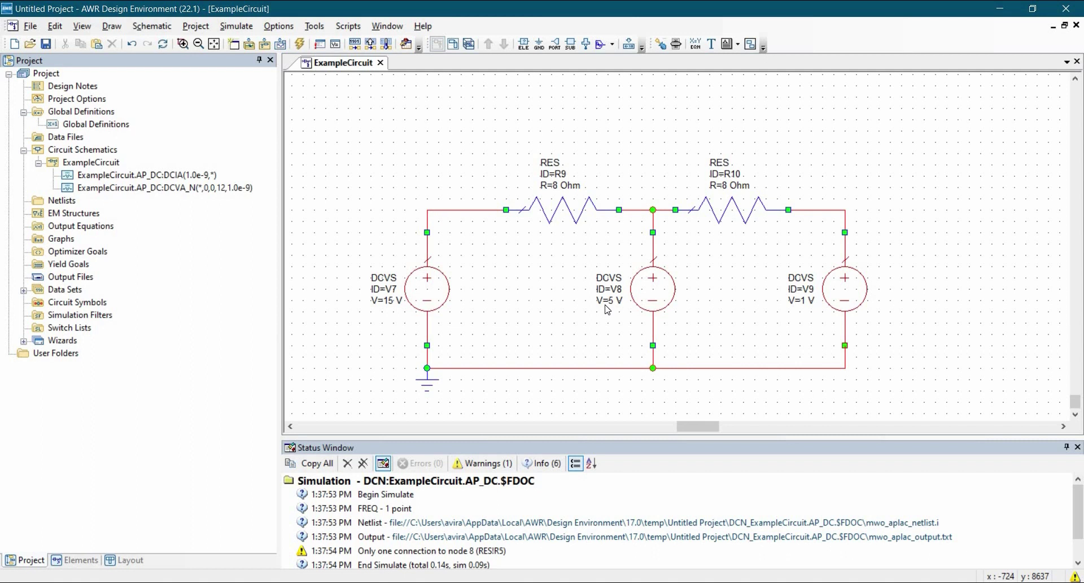
Short-circuit the 5 V and 15 V sources, each with a wire looped around it between its two terminals
{"action": "left_click", "coordinate": [652, 233]}
{"action": "left_click", "coordinate": [565, 247]}
{"action": "left_click", "coordinate": [653, 345]}
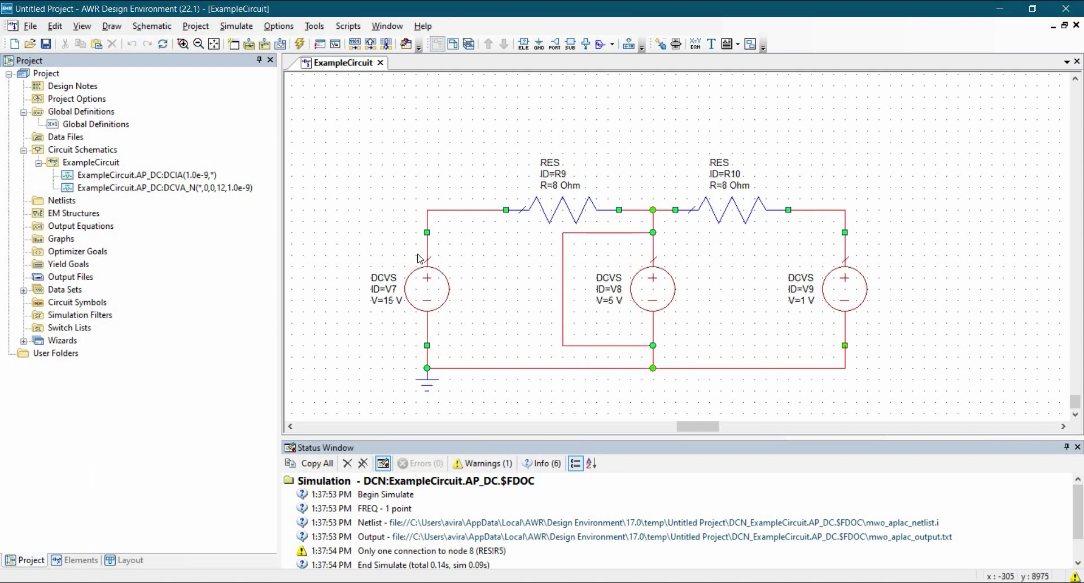
{"action": "left_click", "coordinate": [328, 234]}
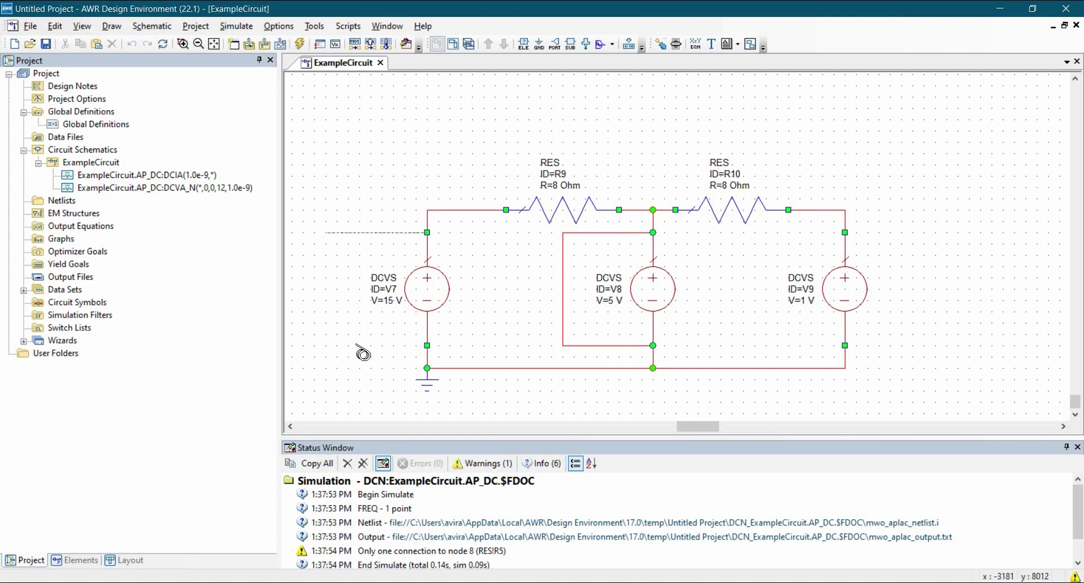
{"action": "left_click", "coordinate": [428, 345]}
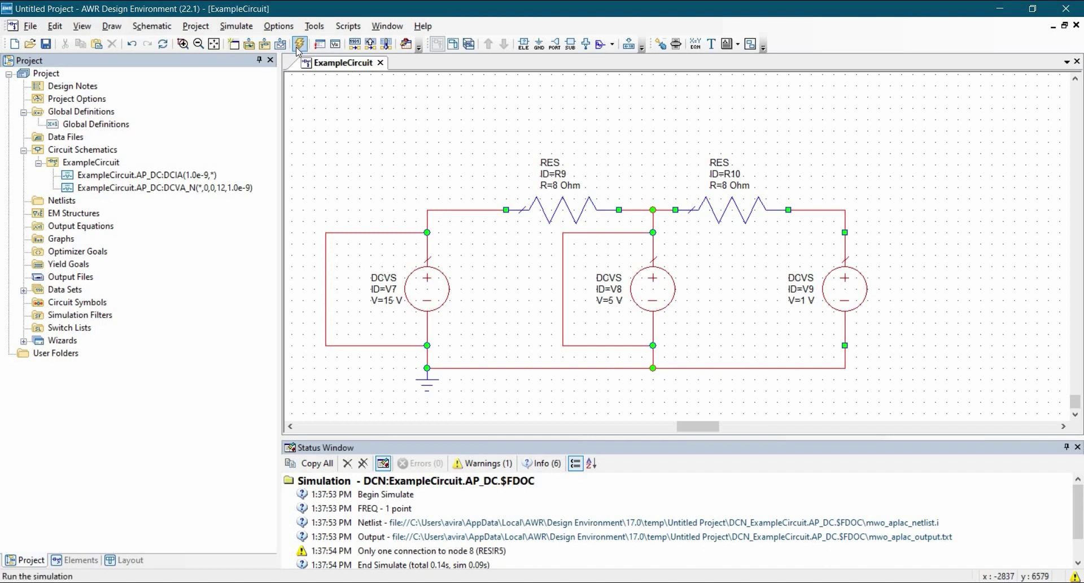
Simulate the schematic and examine the annotated current from the 1 V source through the adjacent 8 Ohm resistor
{"action": "key", "text": "F8"}
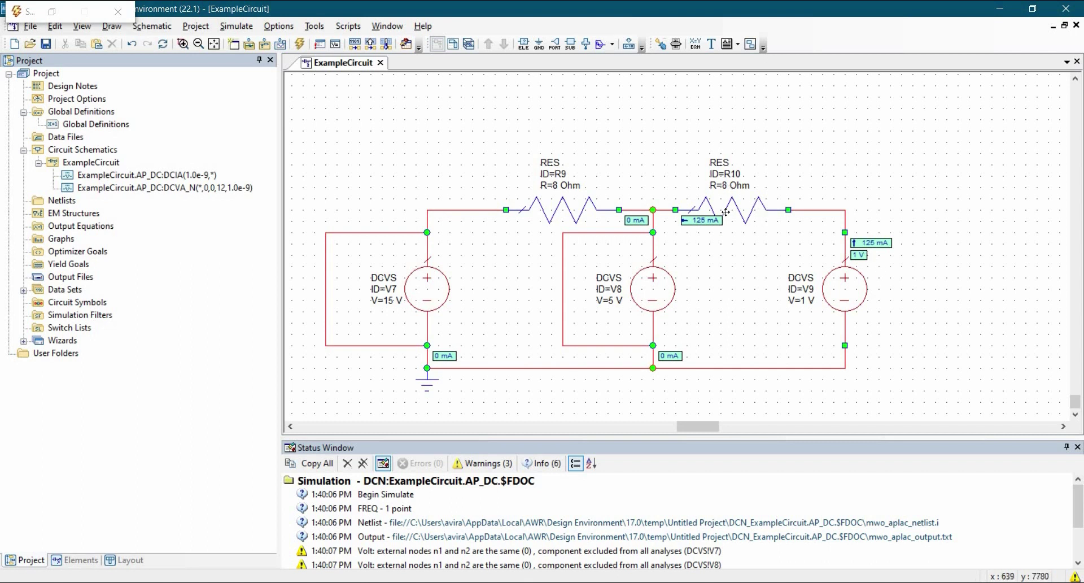
{"action": "left_click", "coordinate": [723, 210]}
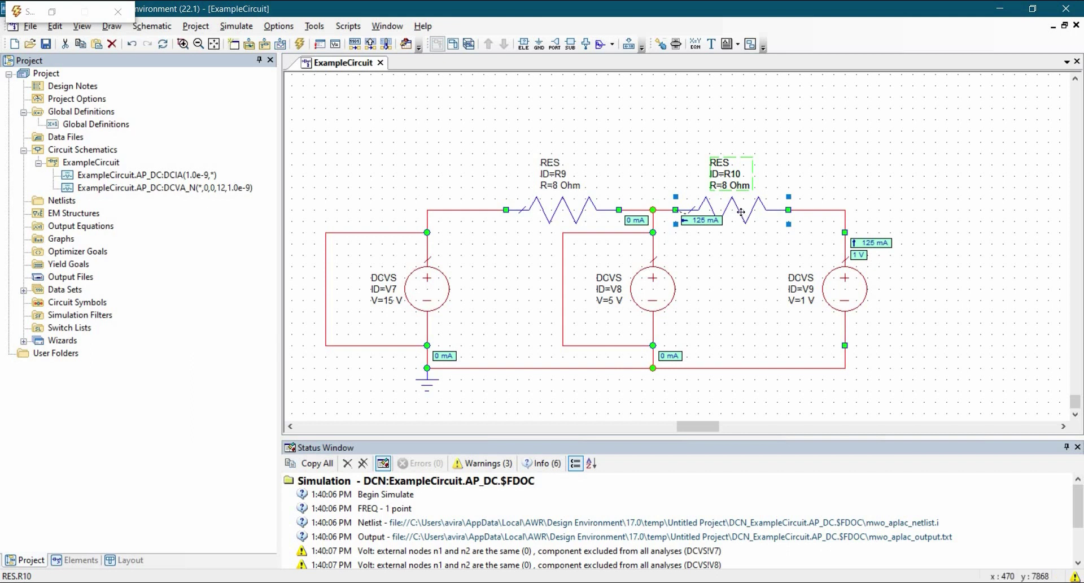
{"action": "left_click", "coordinate": [729, 288]}
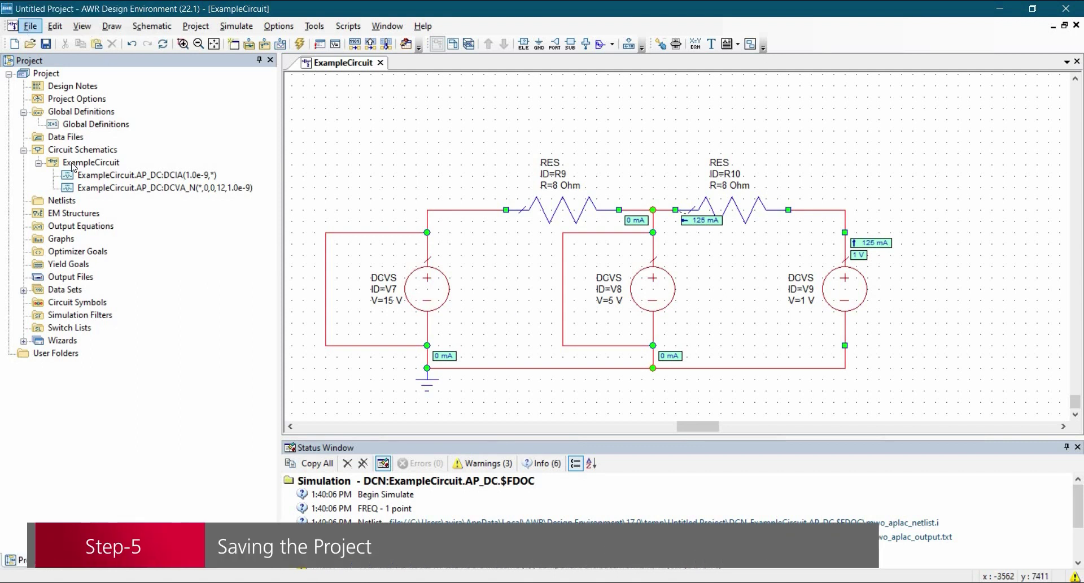
Save the project as norton_Thevinin_eq in the Tutorial-7 folder under AWR on the Desktop
{"action": "left_click", "coordinate": [29, 26]}
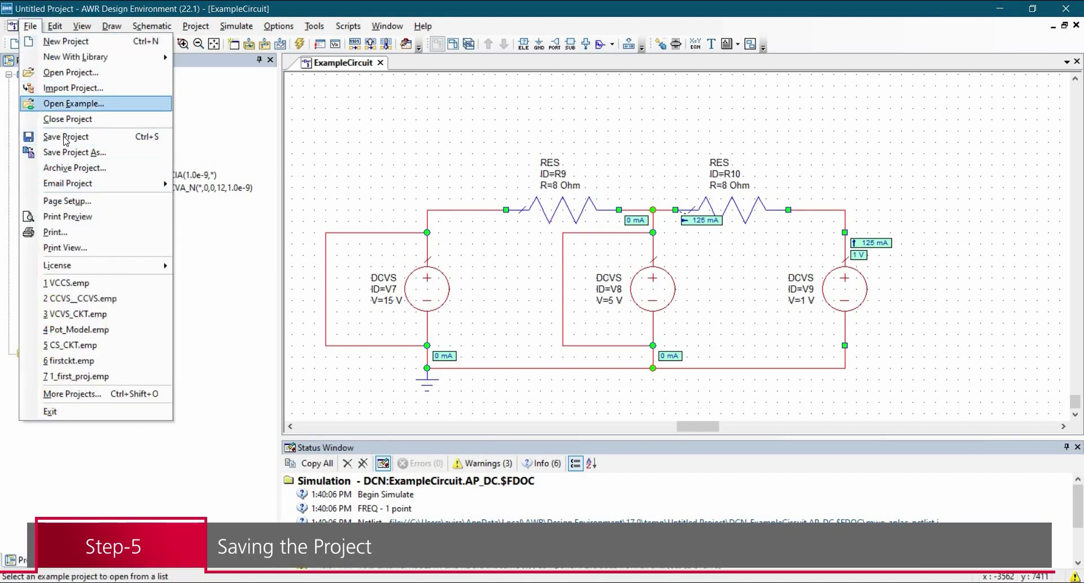
{"action": "key", "text": "Return"}
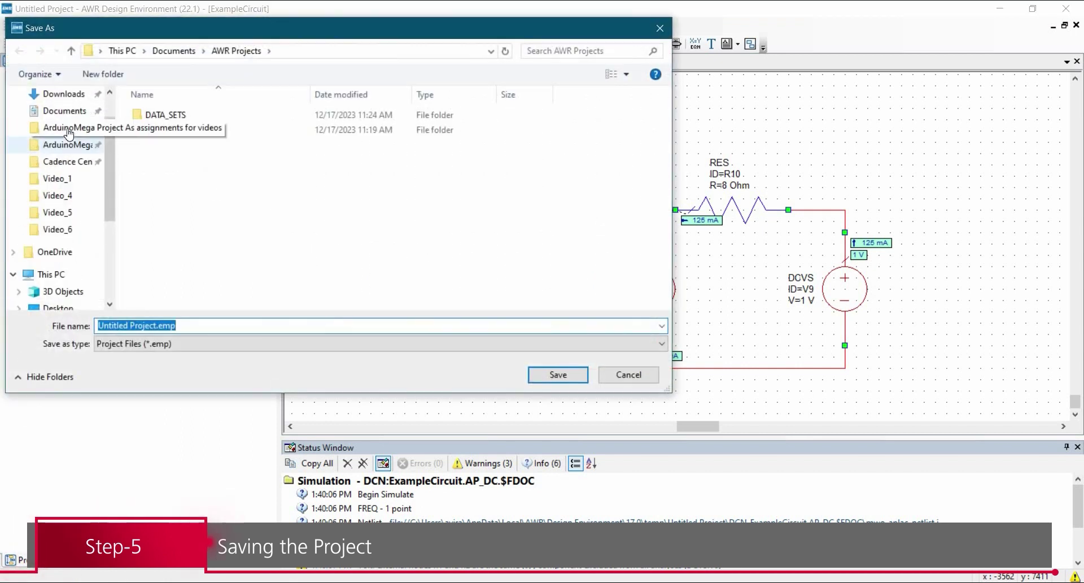
{"action": "left_click", "coordinate": [62, 122]}
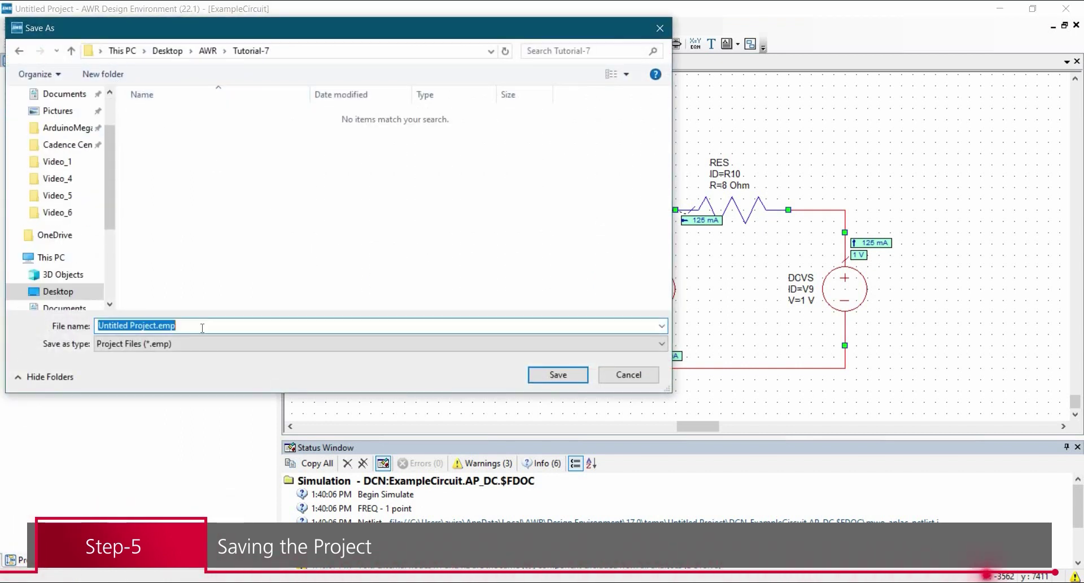
{"action": "type", "text": "norton"}
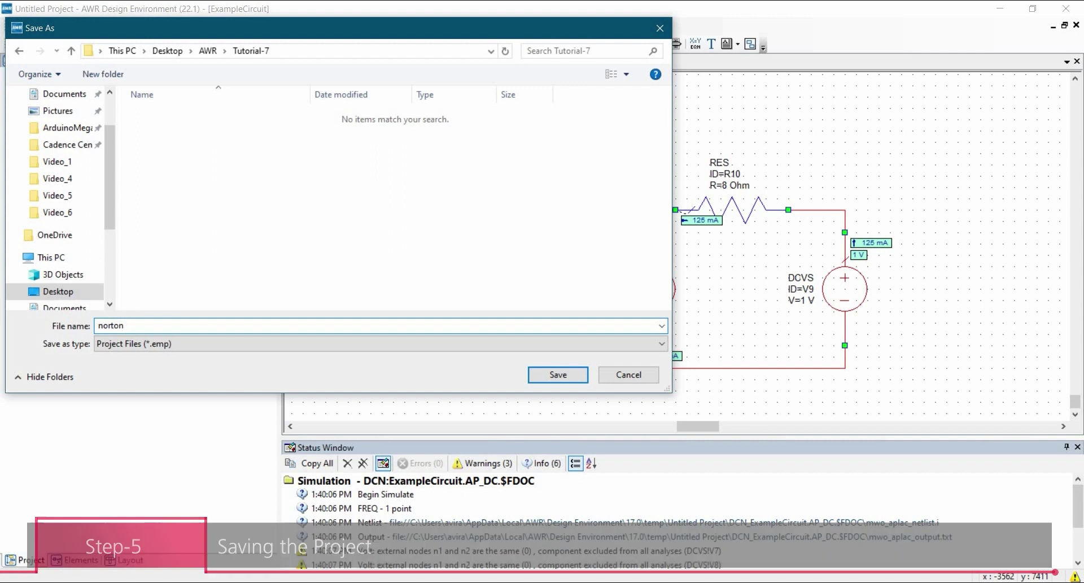
{"action": "type", "text": "_Thervini"}
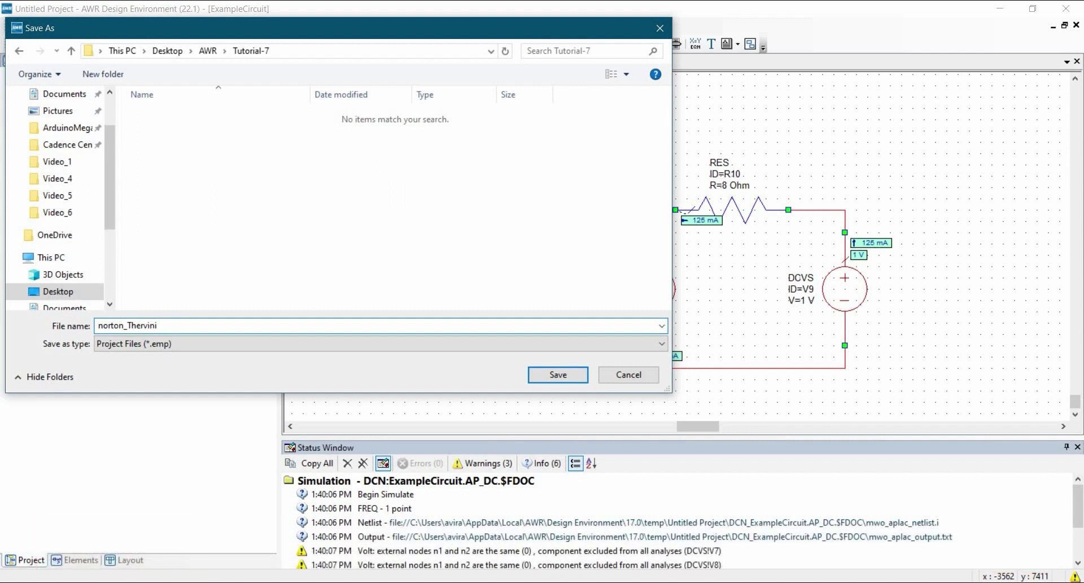
{"action": "key", "text": "BackSpace"}
{"action": "key", "text": "BackSpace"}
{"action": "key", "text": "BackSpace"}
{"action": "key", "text": "BackSpace"}
{"action": "key", "text": "BackSpace"}
{"action": "type", "text": "vinin_eq"}
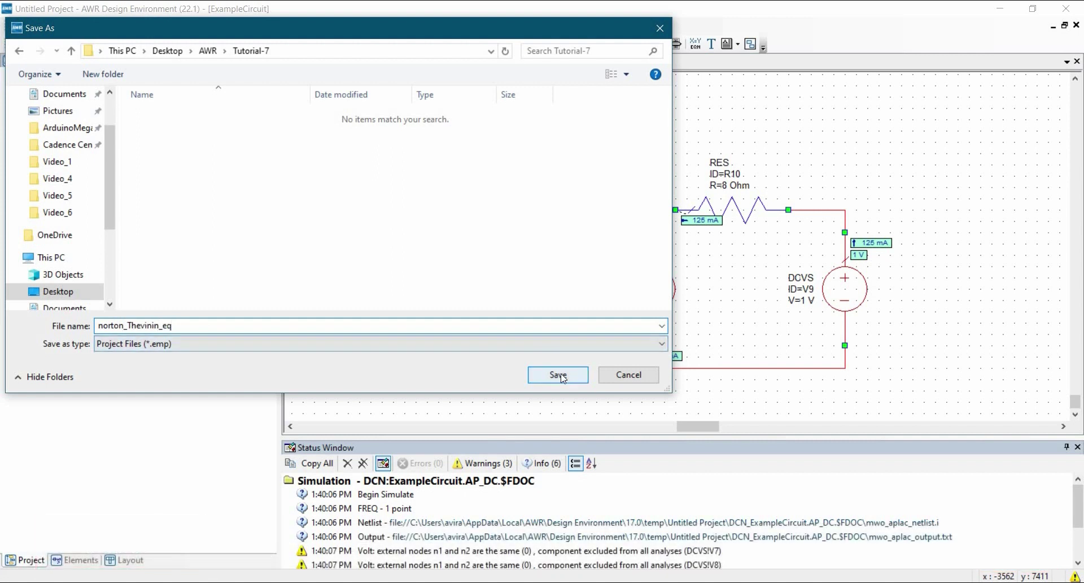
{"action": "left_click", "coordinate": [561, 374]}
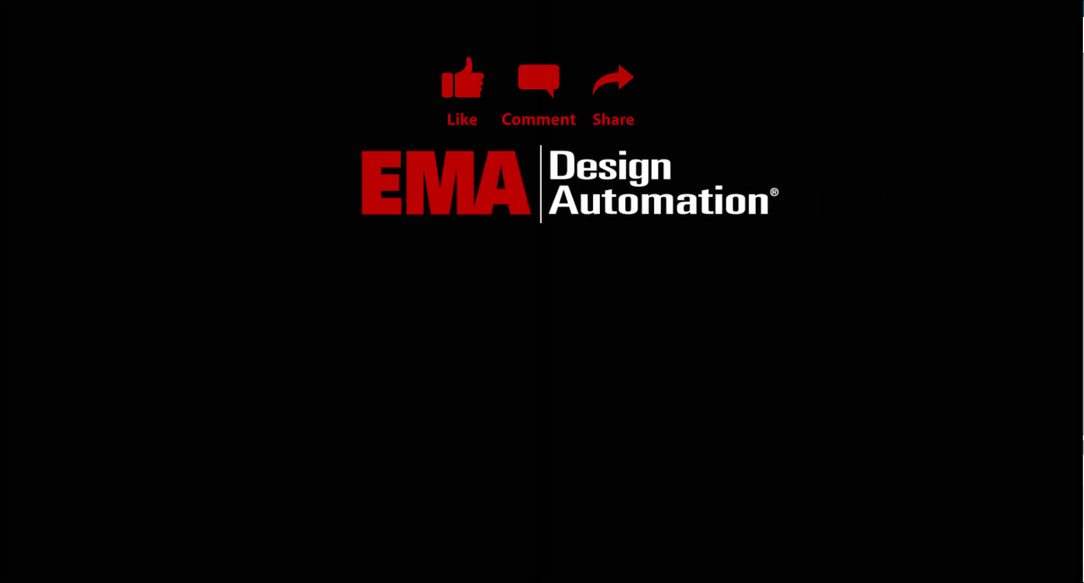